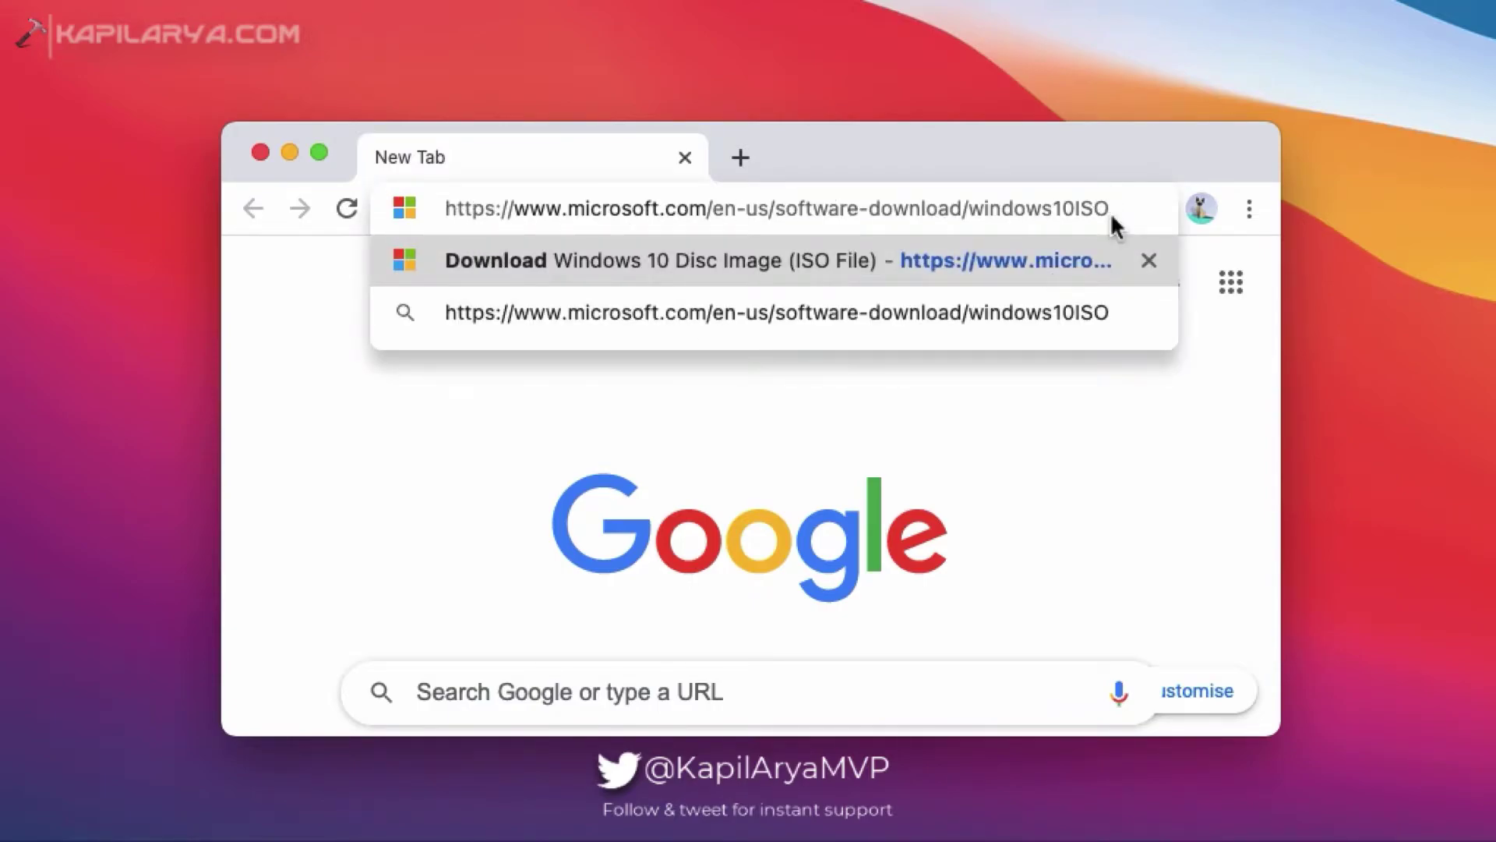
- Load the Download Windows 10 Disc Image (ISO File) page and scroll to Select edition
key("Return")
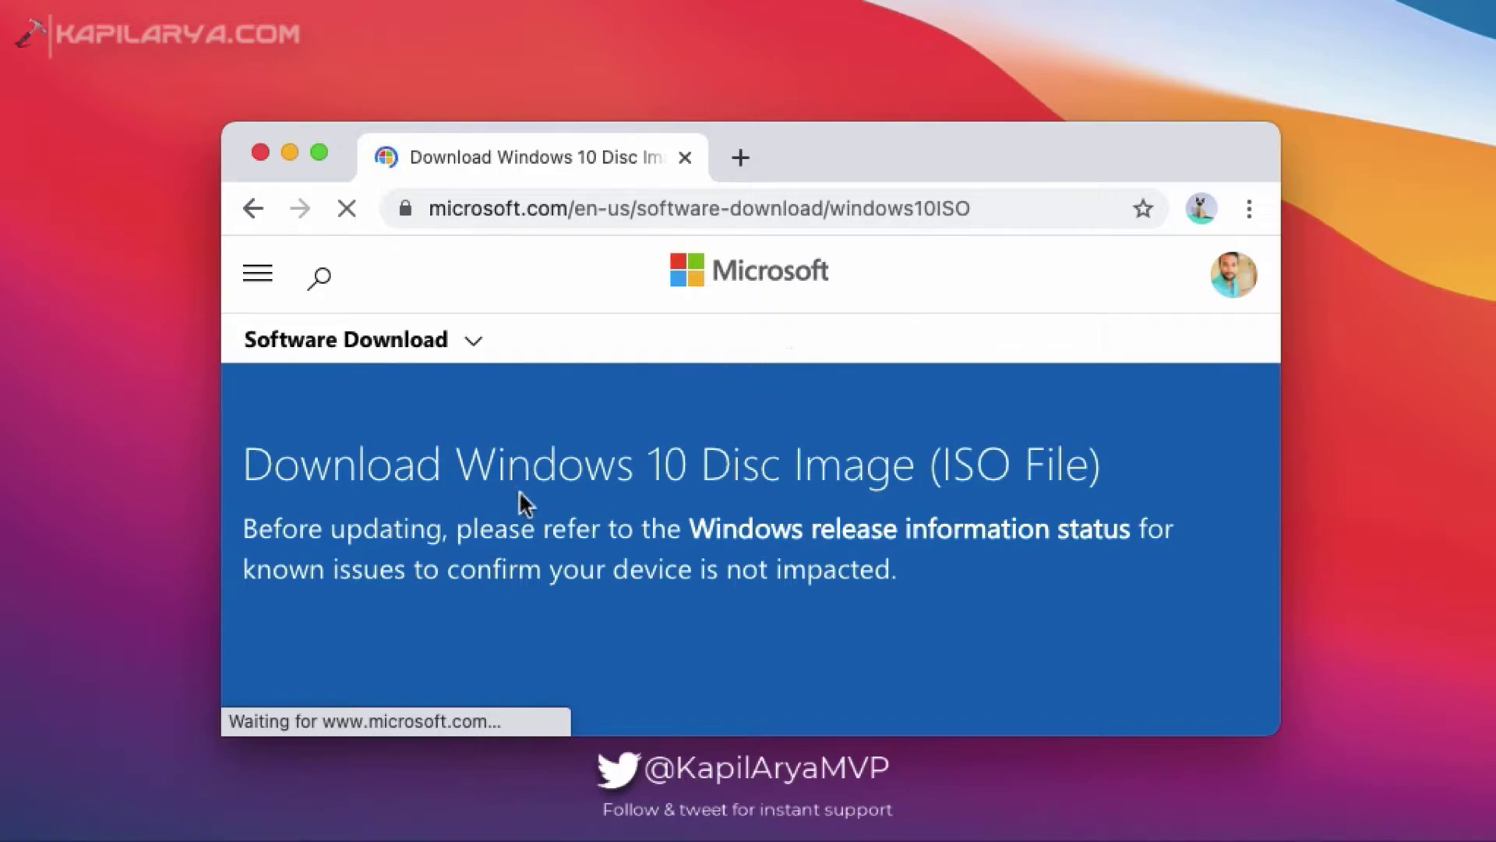
scroll(546, 489, "down", 5)
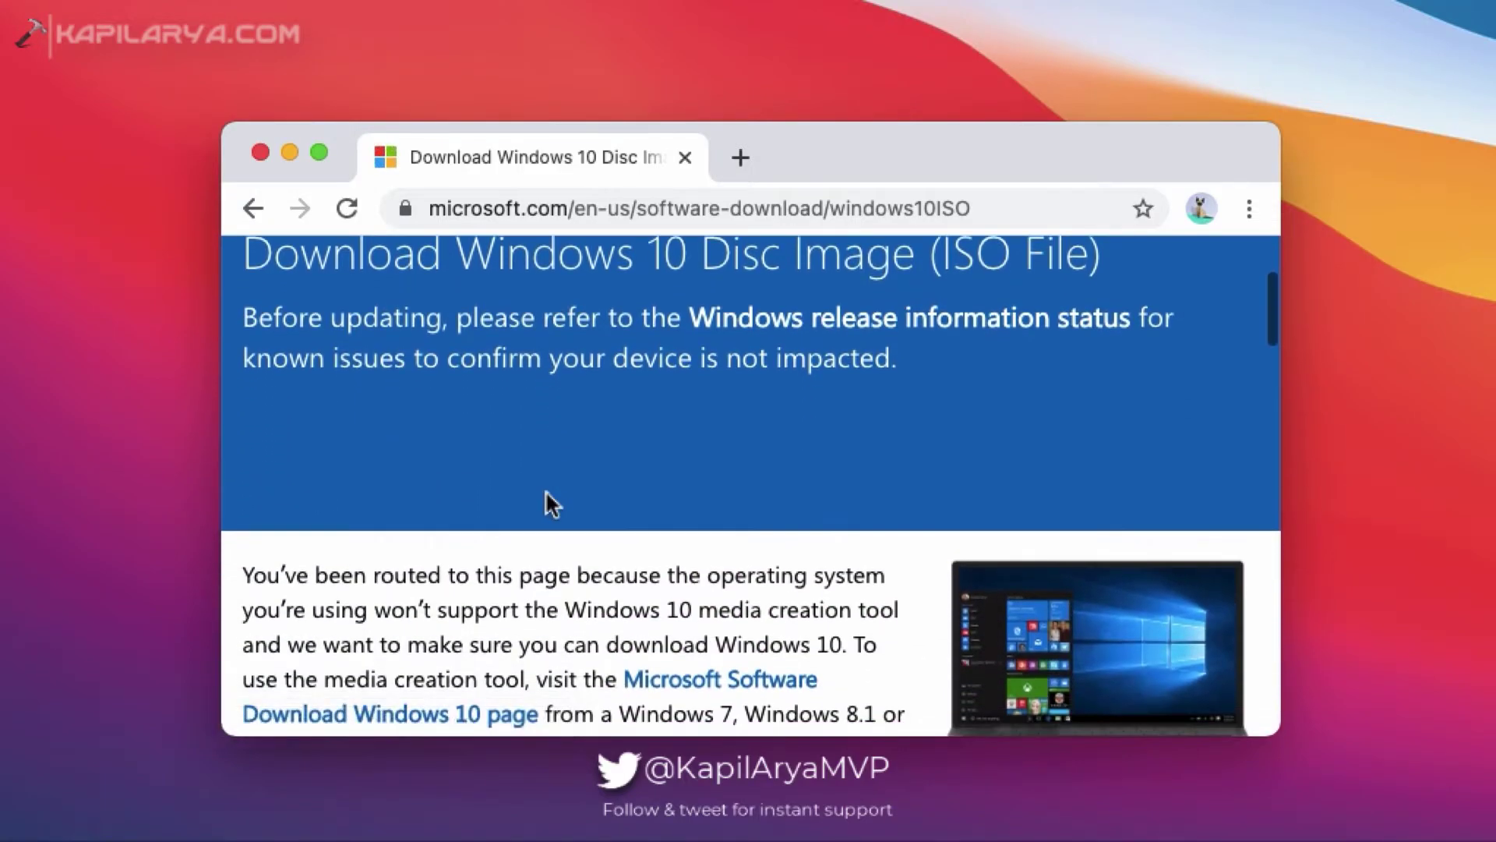
scroll(547, 495, "down", 10)
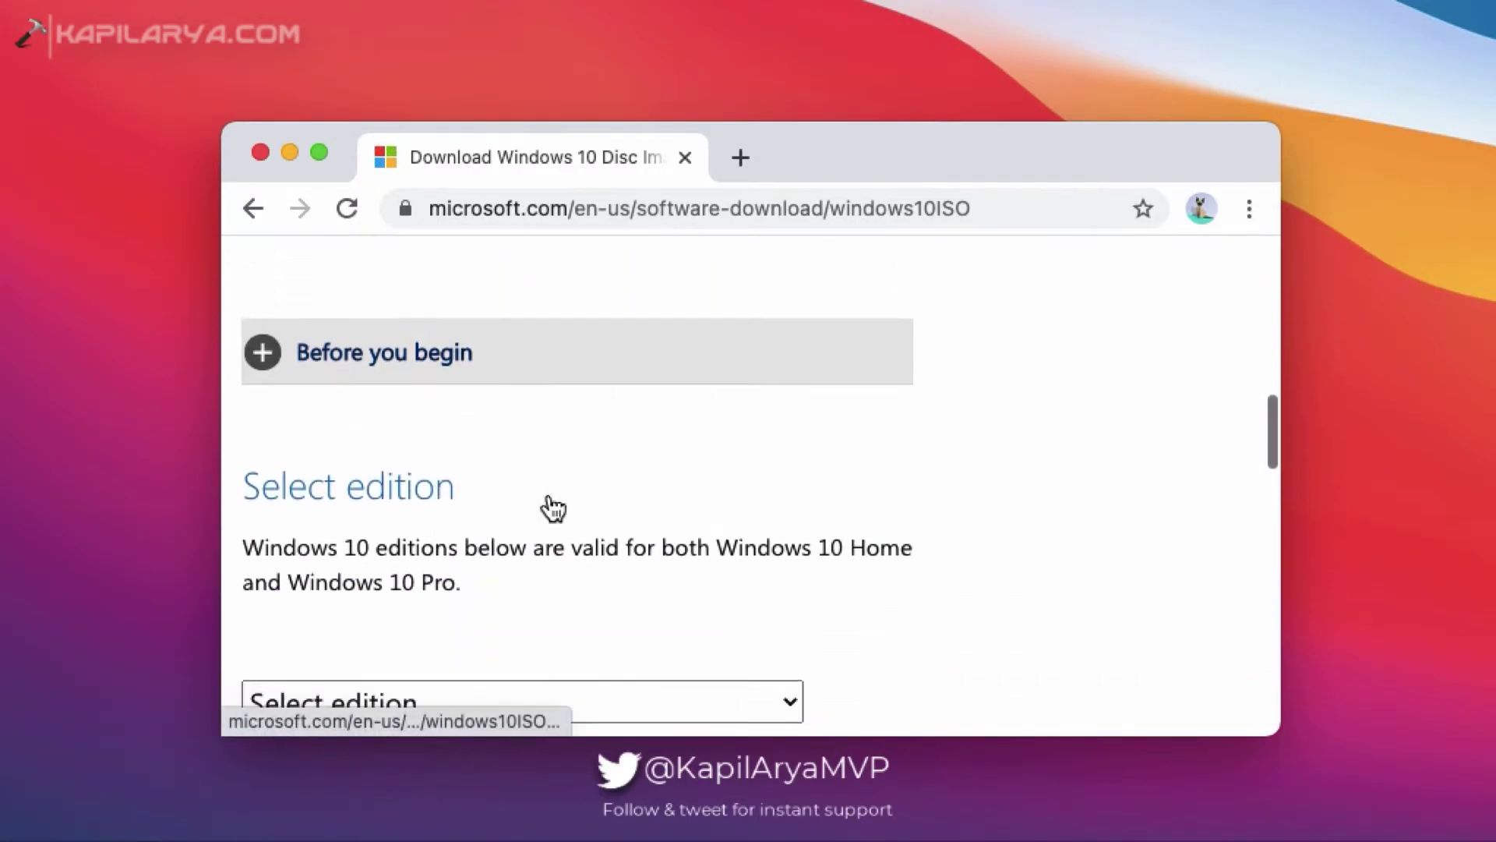
scroll(549, 504, "down", 2)
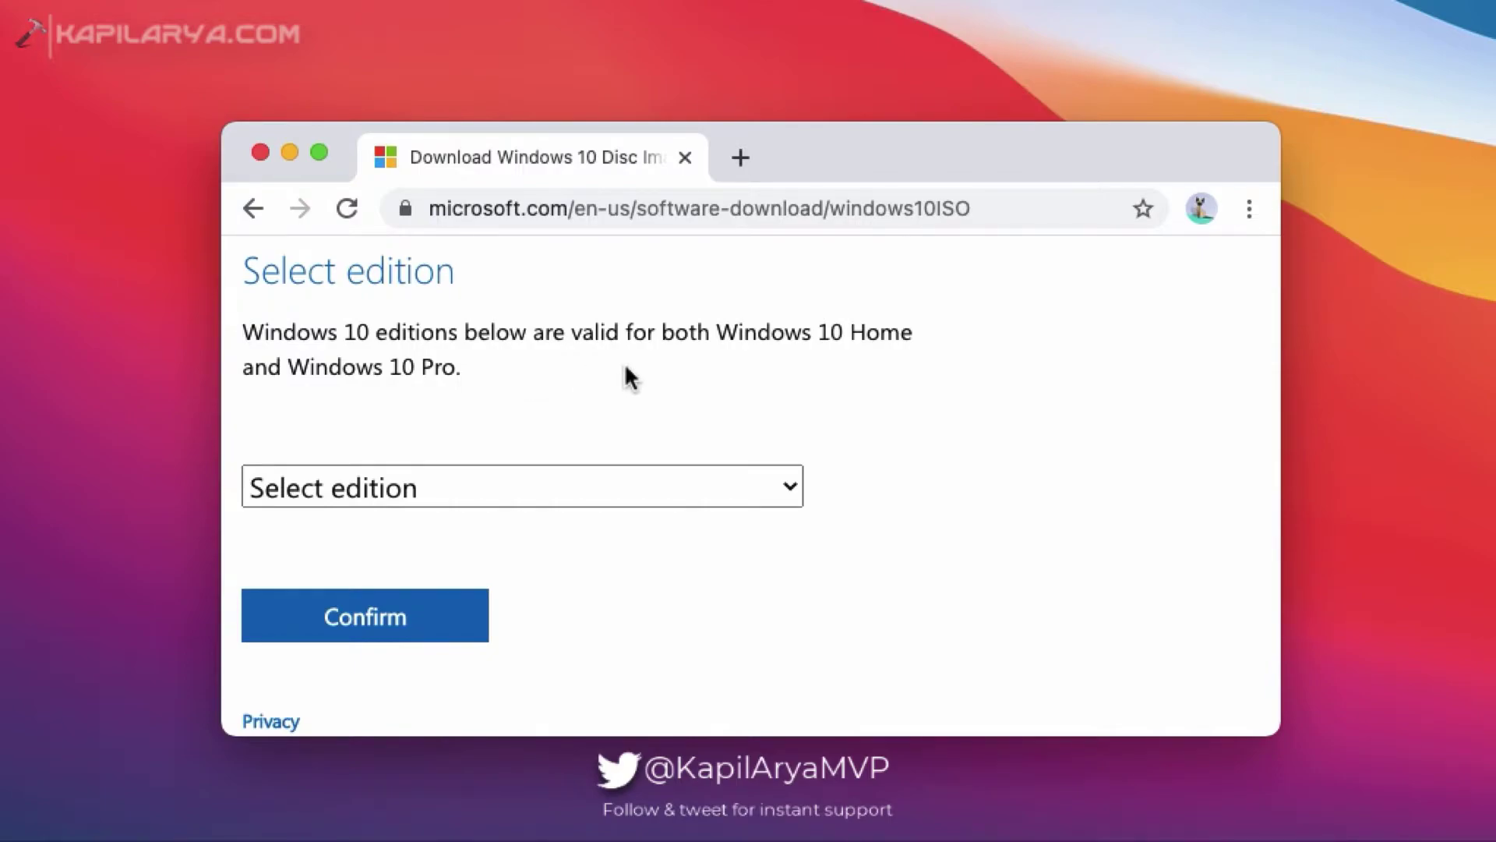
- Select and confirm the Windows 10 edition
left_click(789, 487)
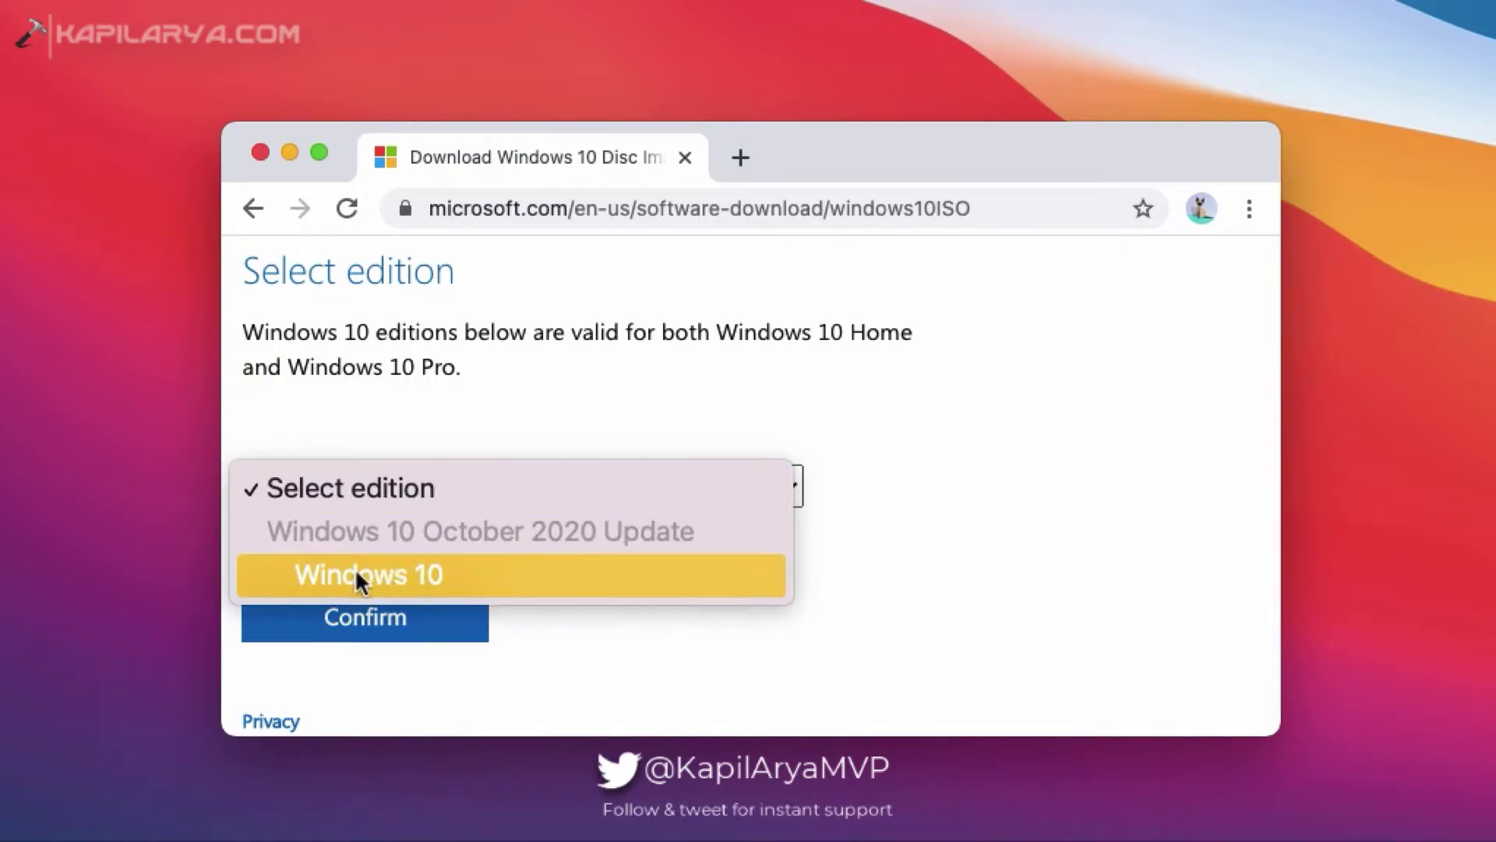
left_click(455, 575)
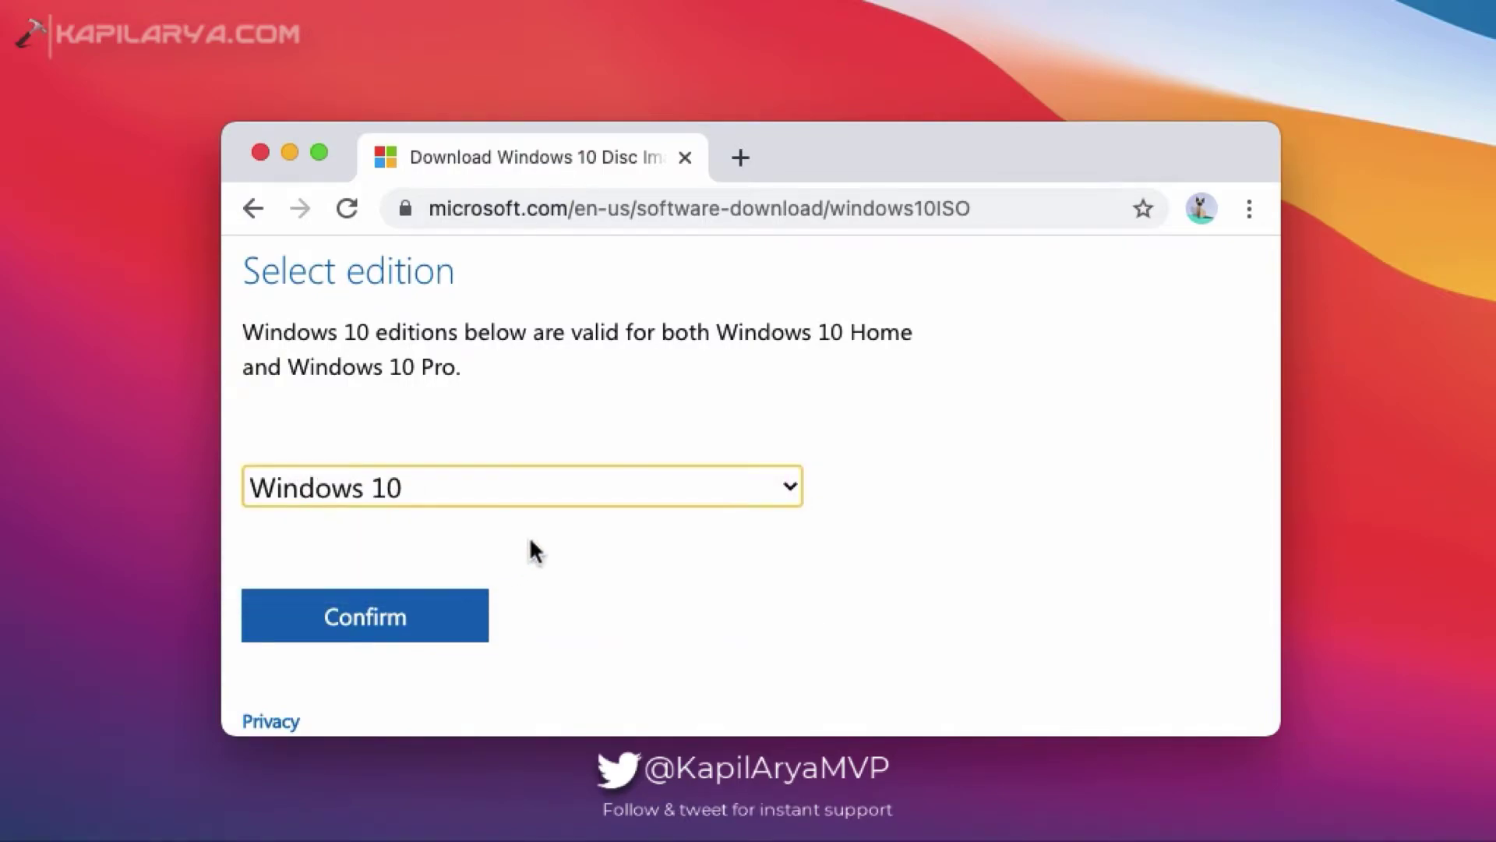
left_click(466, 633)
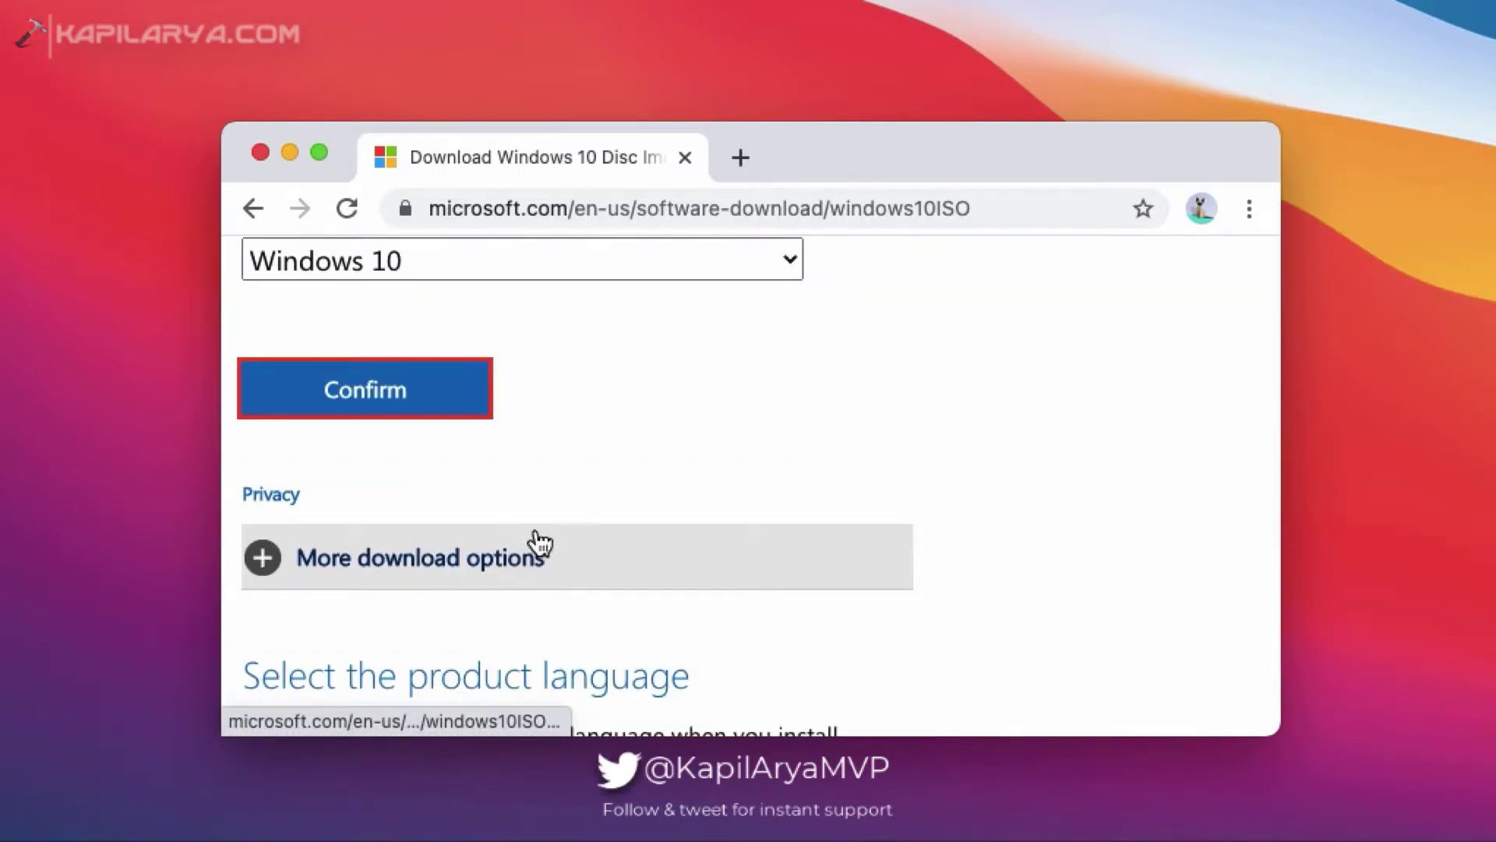
scroll(621, 516, "down", 3)
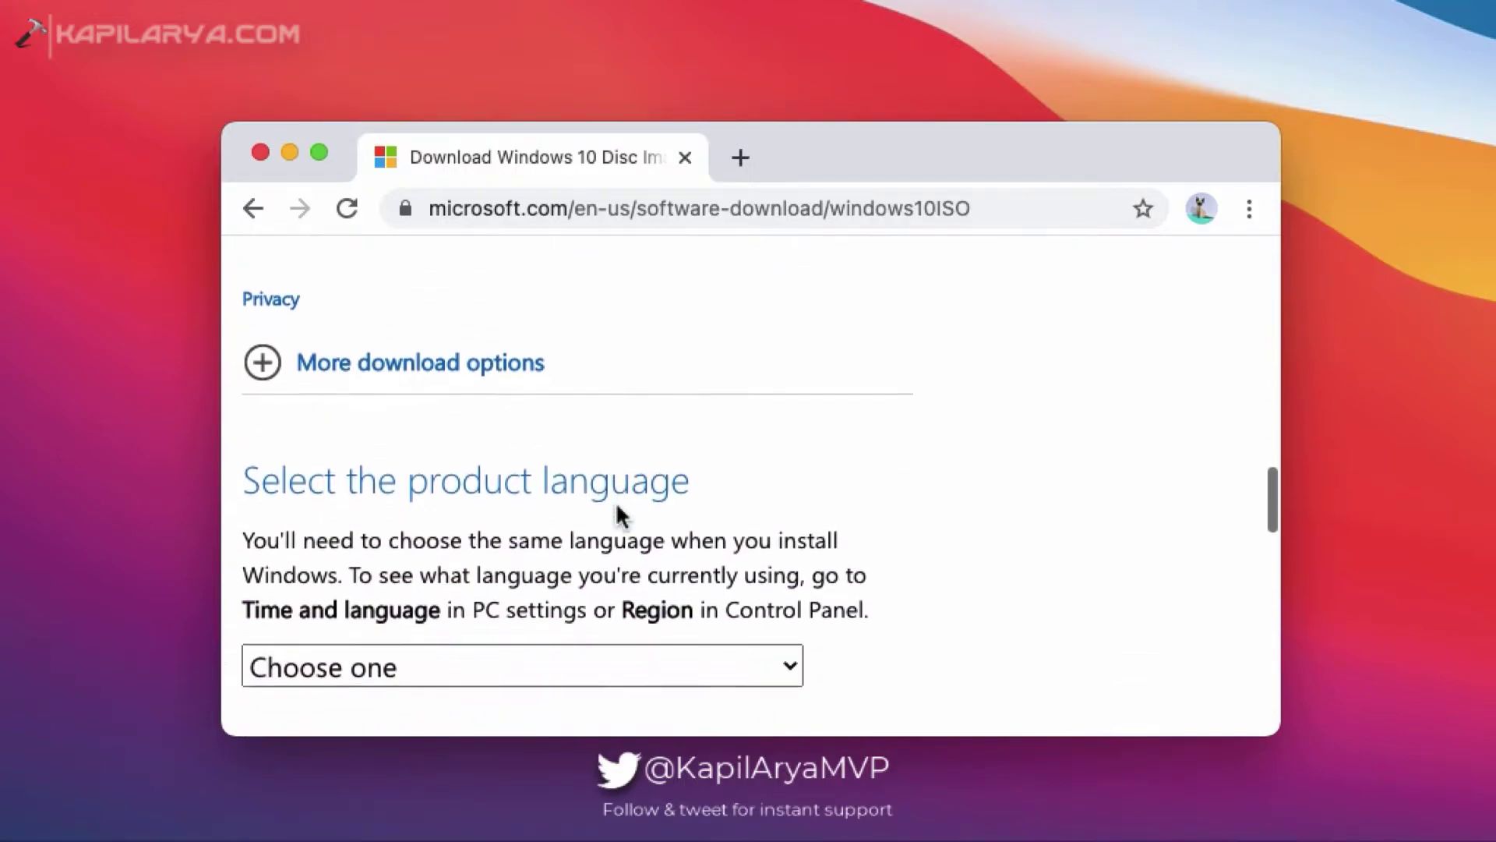
scroll(433, 416, "down", 2)
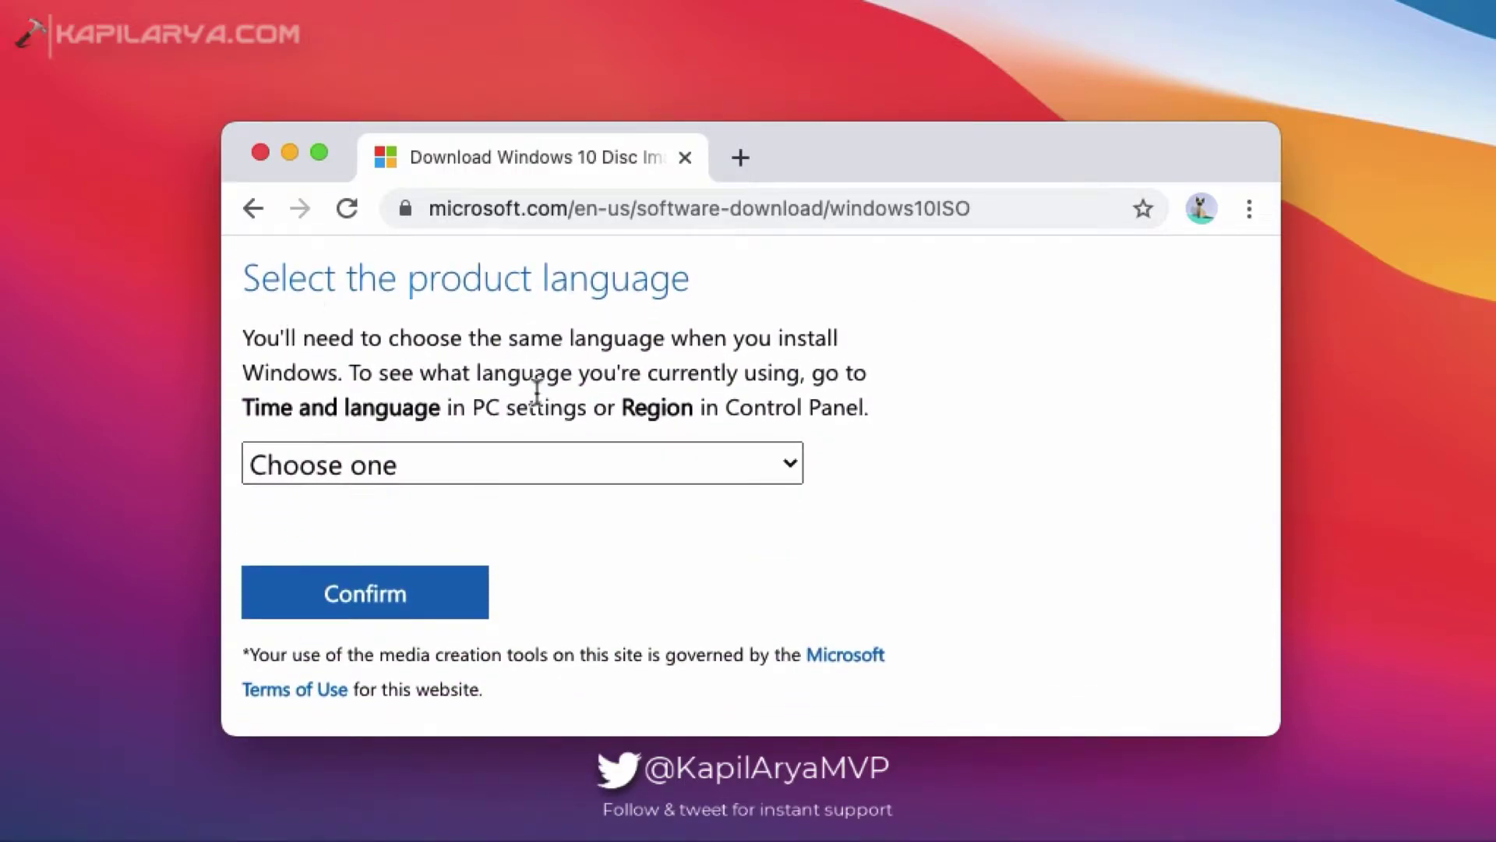
- Choose English International as the product language
left_click(788, 471)
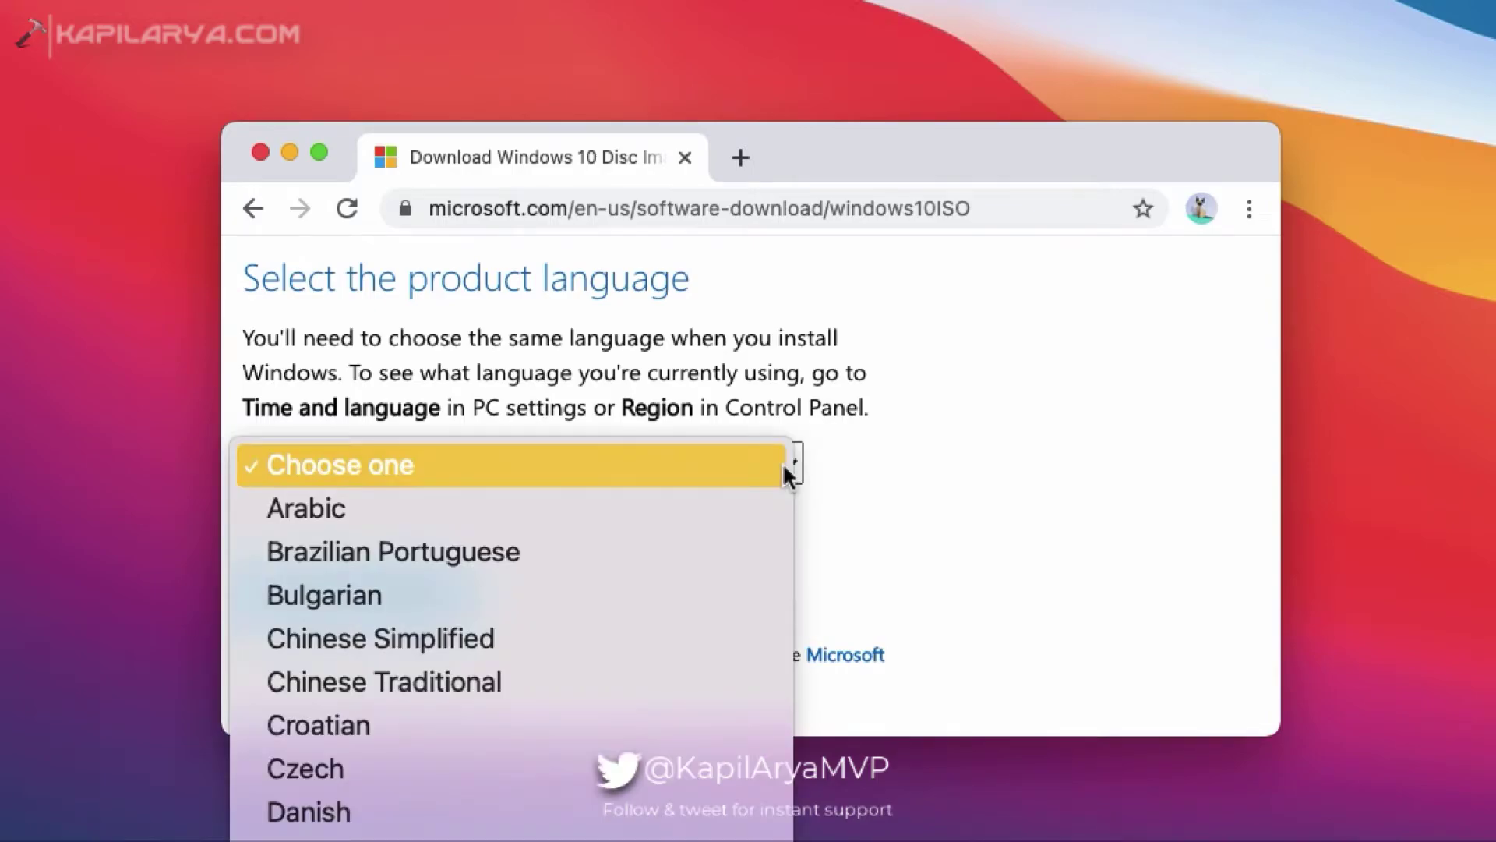
scroll(785, 474, "down", 1)
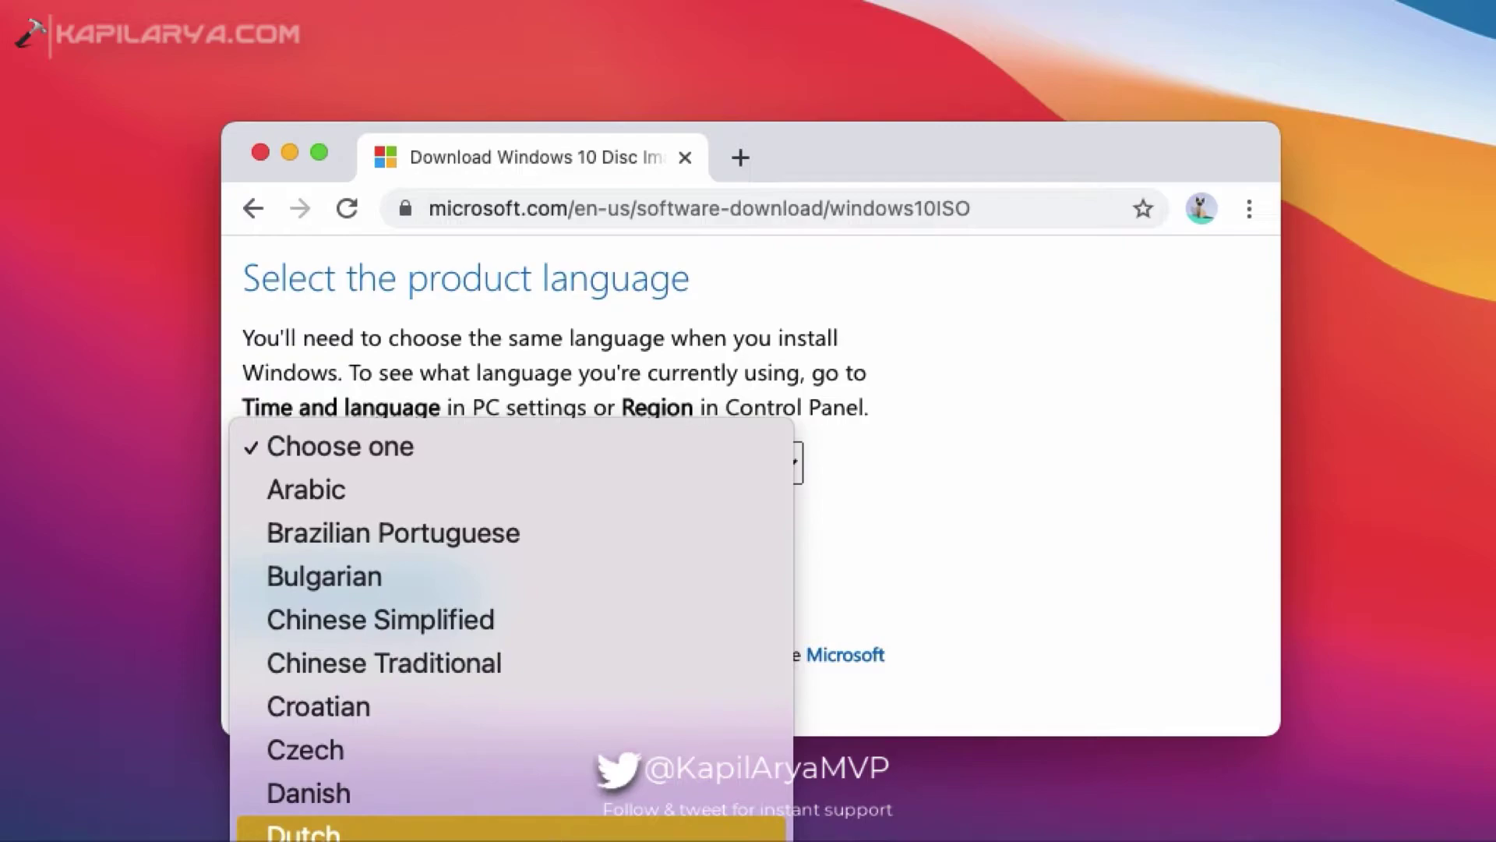
scroll(509, 810, "down", 3)
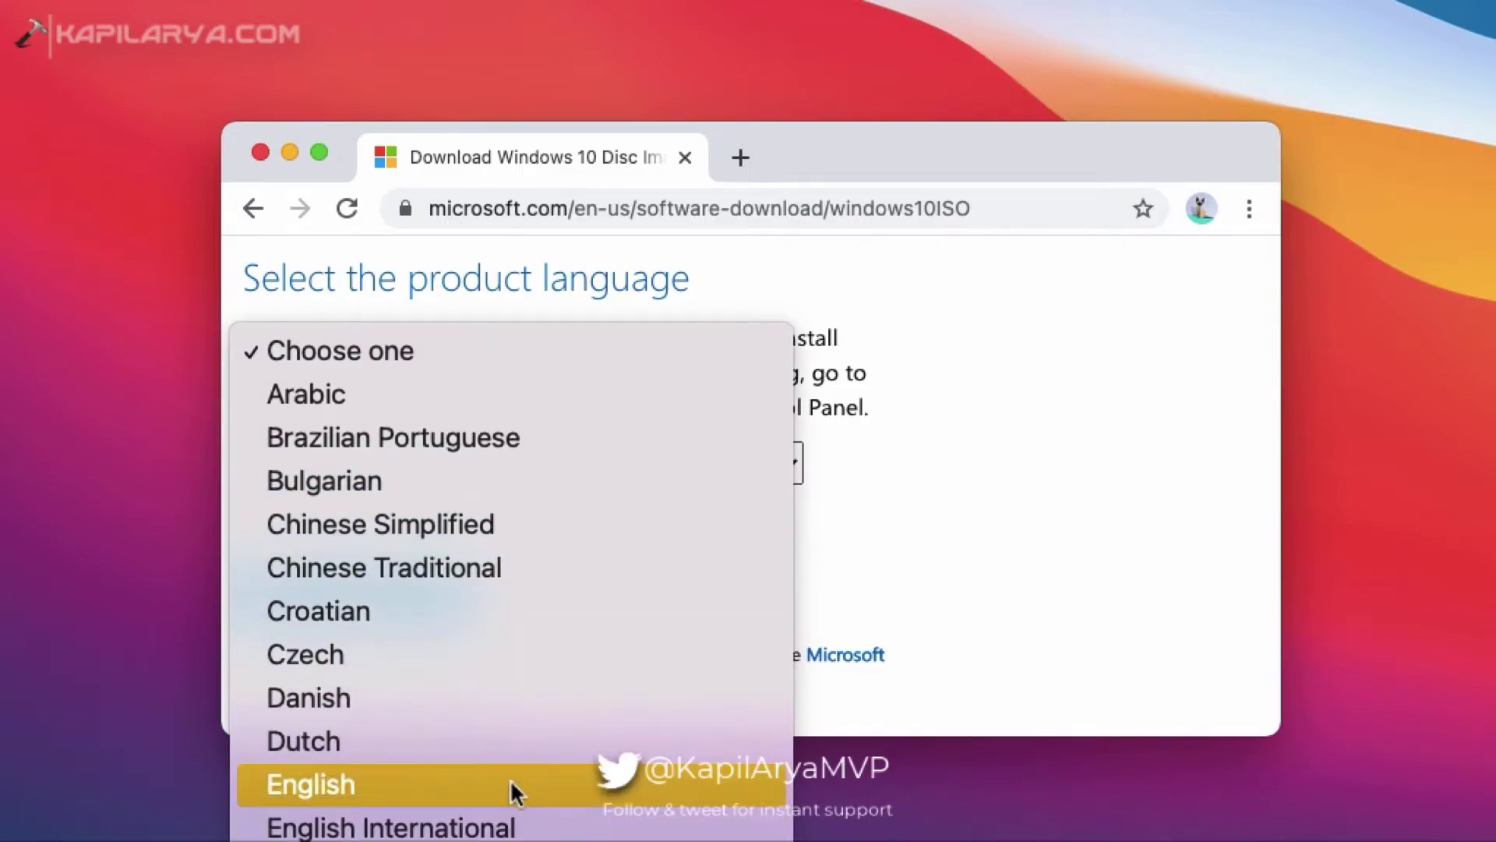
scroll(510, 788, "down", 4)
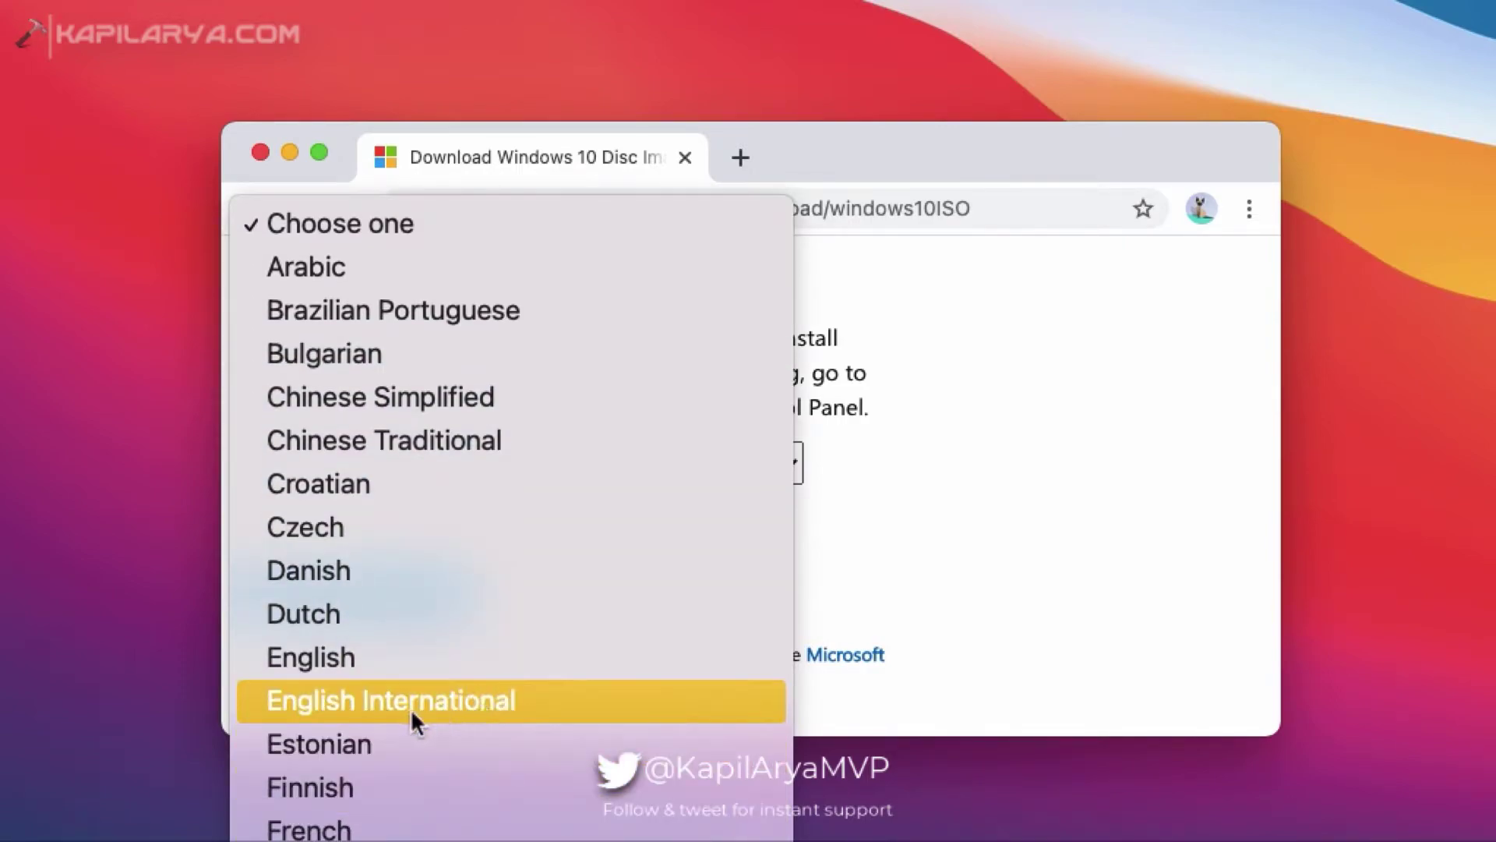
left_click(483, 709)
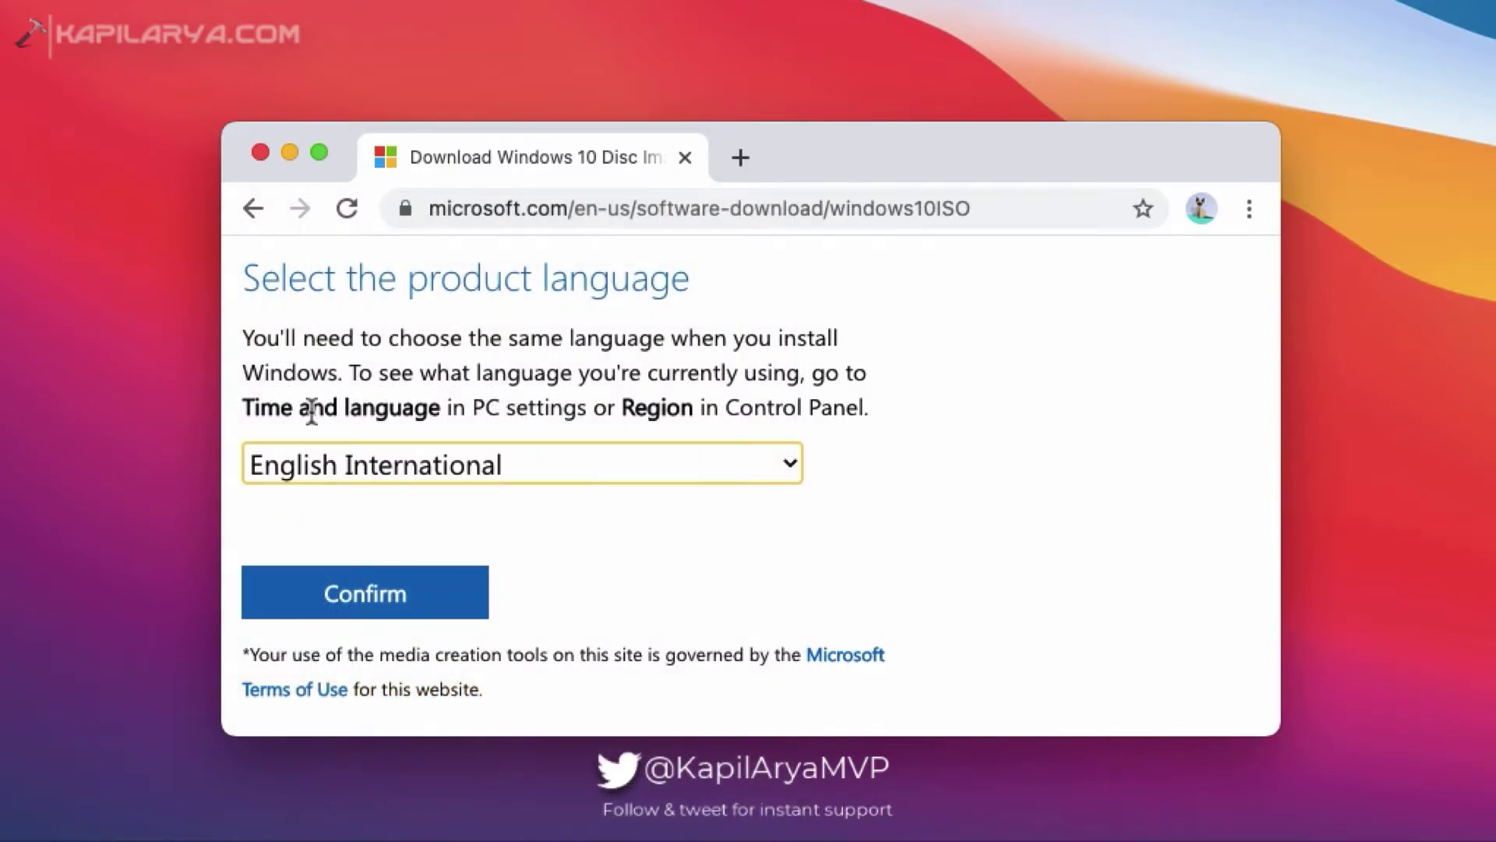
- Confirm English International, then start and cancel the 32-bit Windows 10 ISO download
left_click(397, 598)
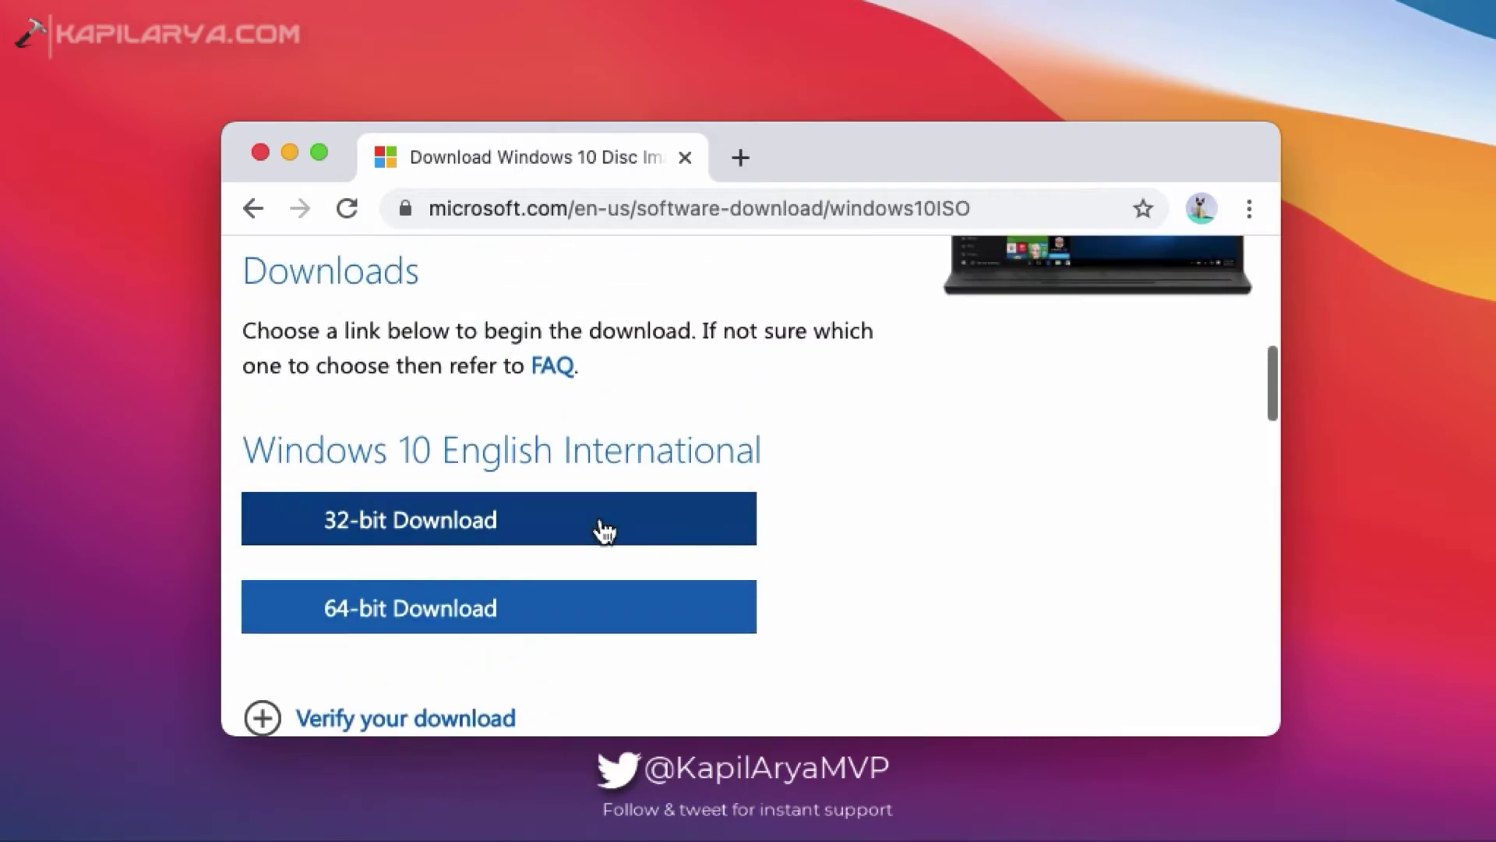
scroll(892, 558, "down", 2)
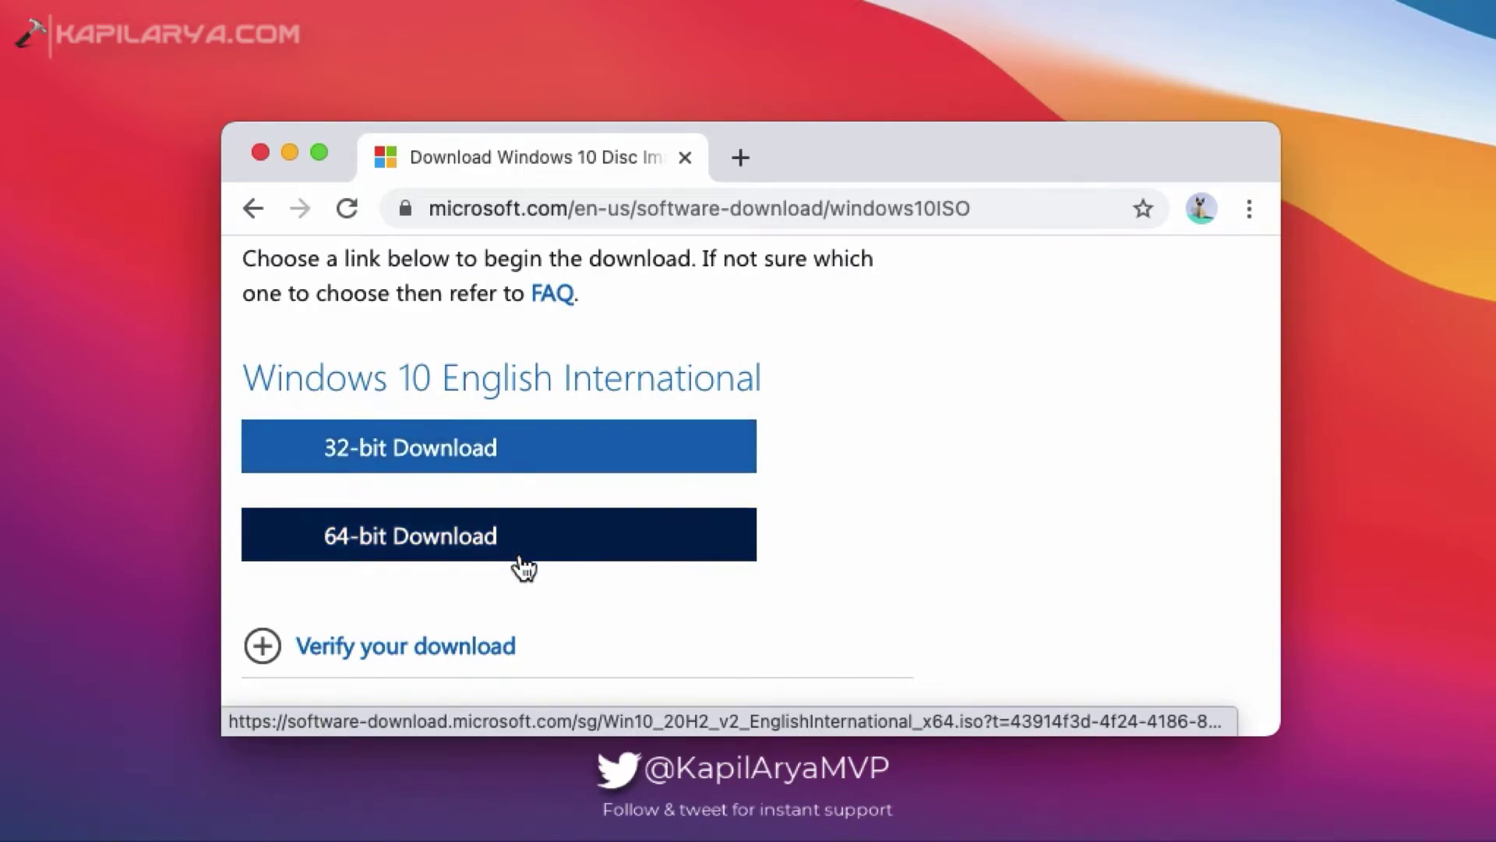
left_click(536, 469)
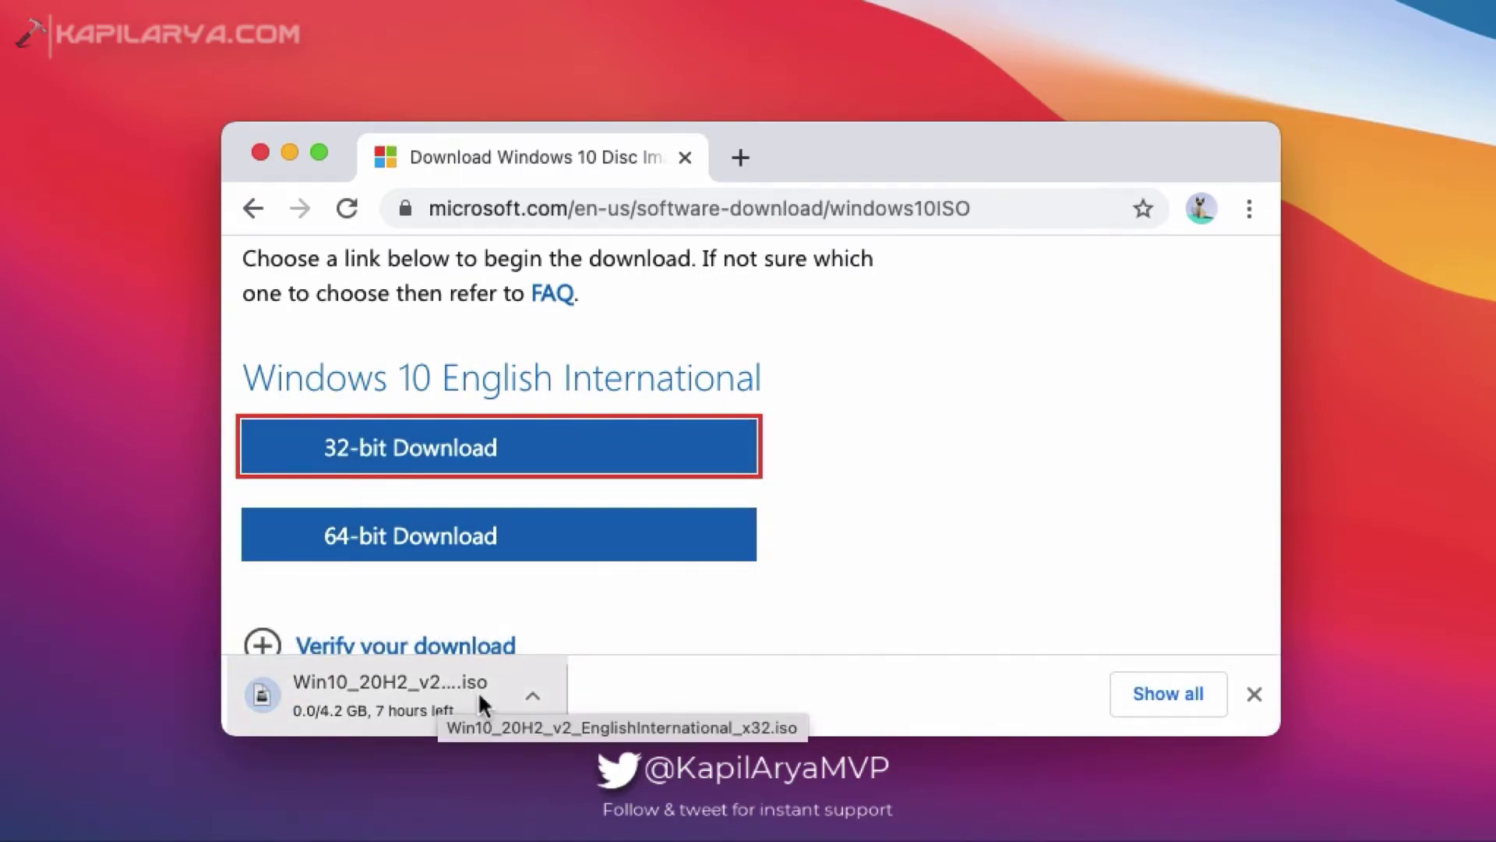
left_click(1128, 694)
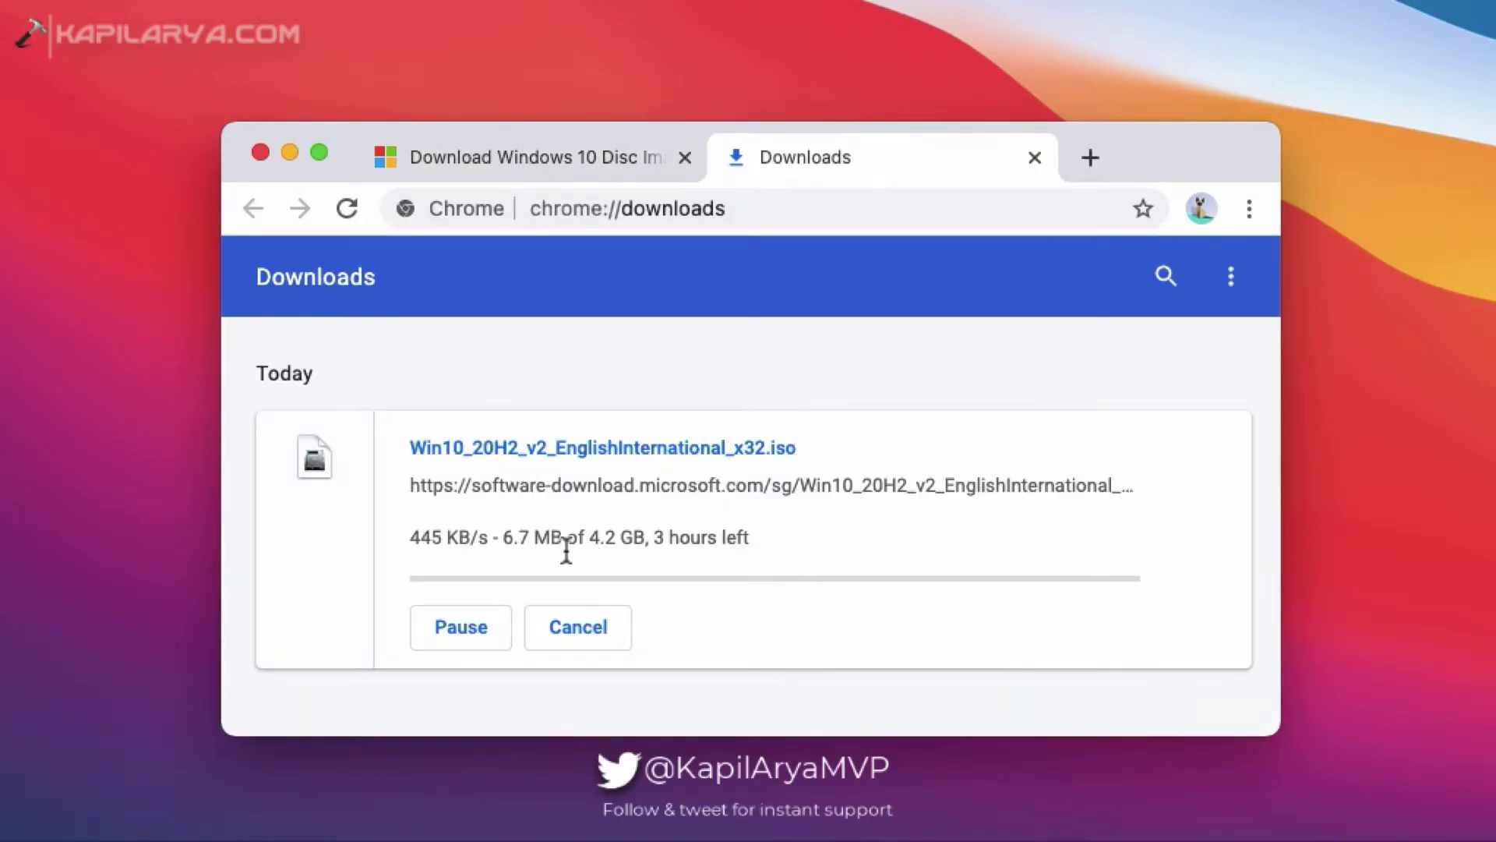
left_click(588, 628)
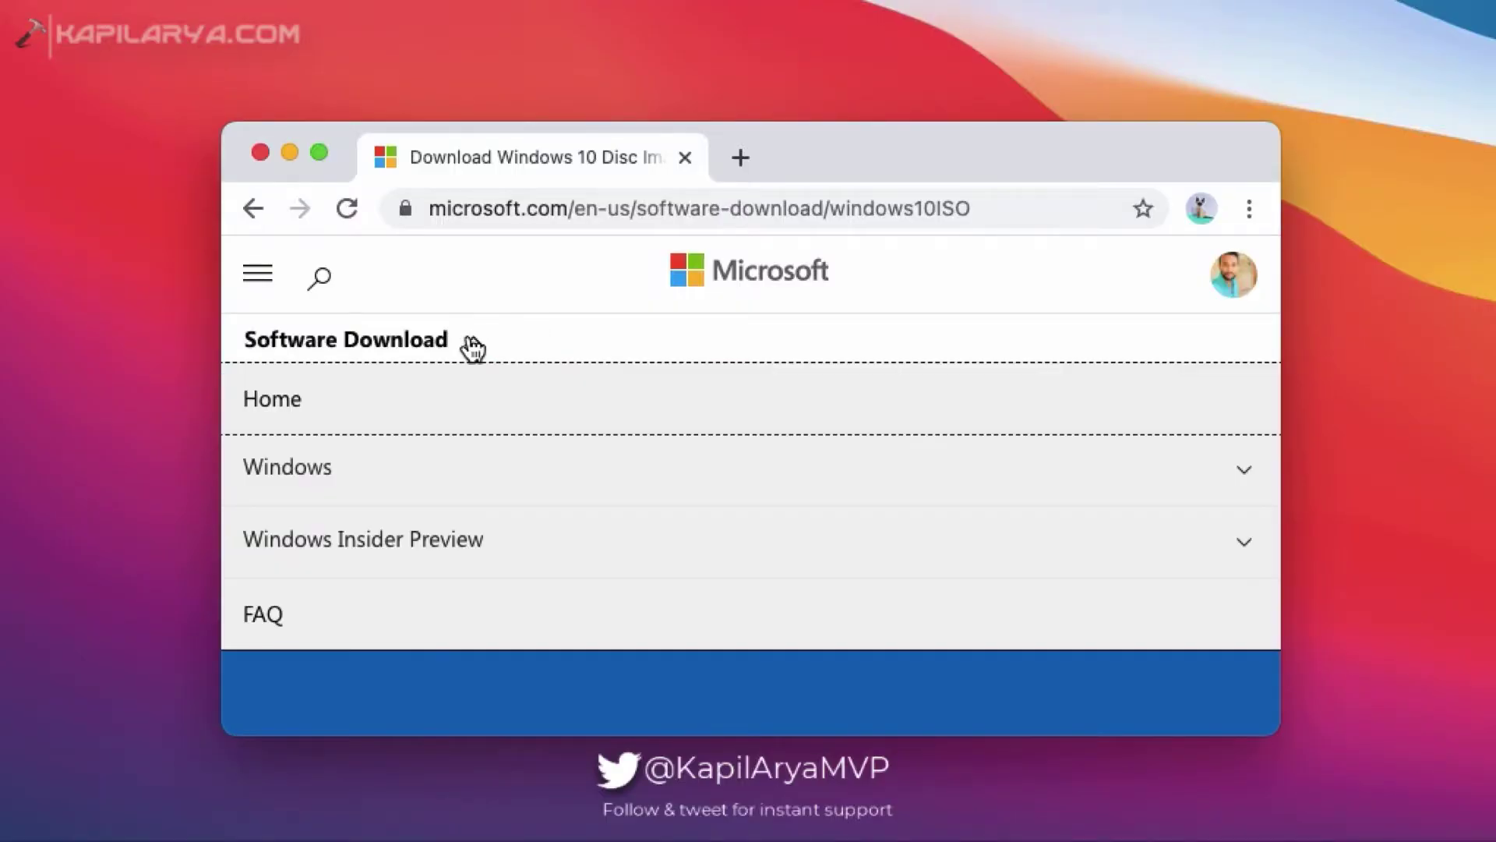
- Go to the Windows 10 Insider Preview downloads page (windowsinsiderpreviewiso)
left_click(493, 549)
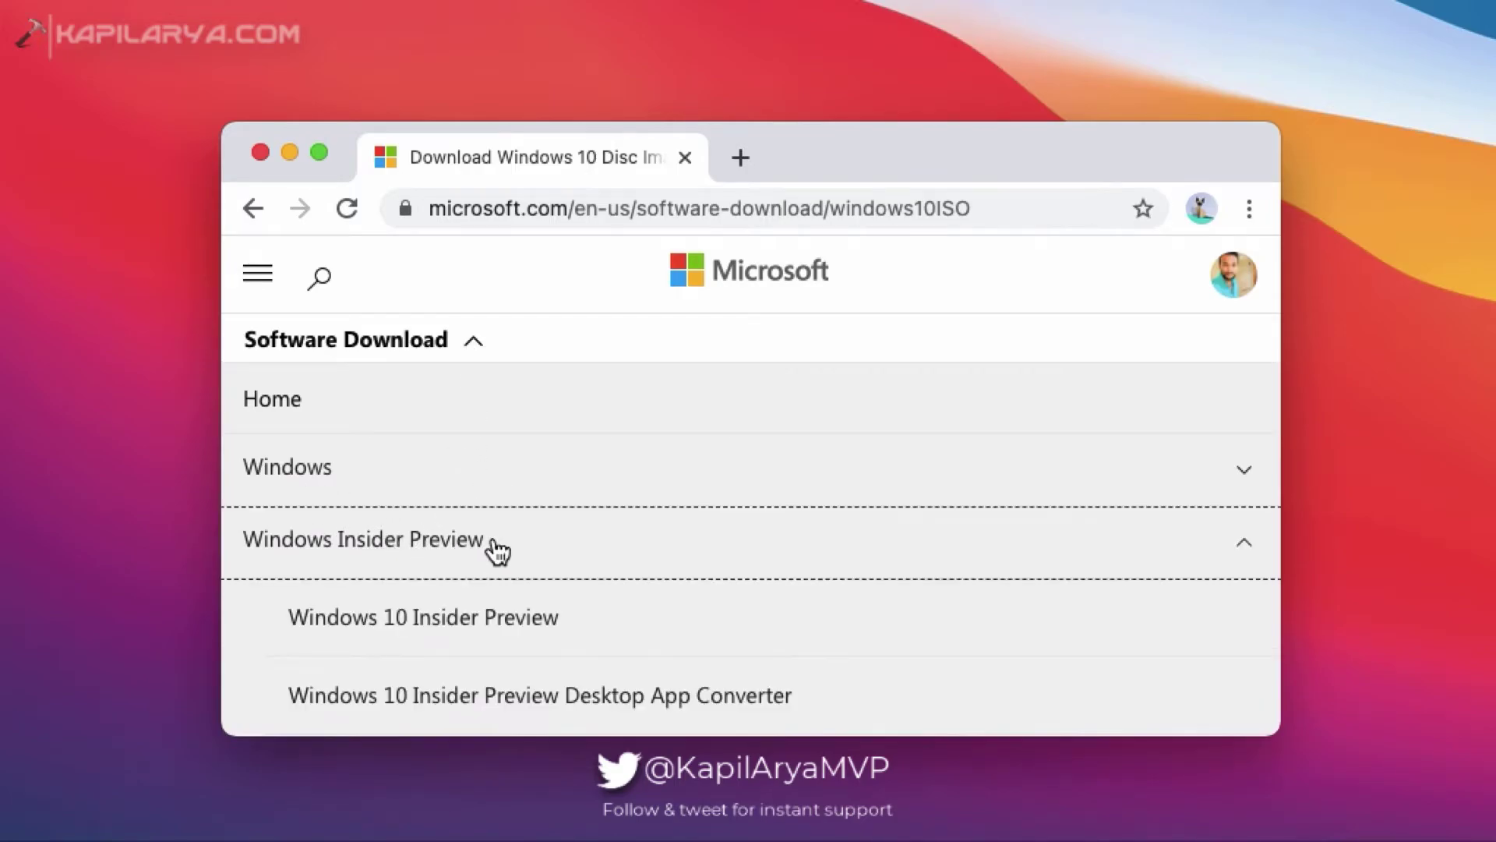
left_click(578, 627)
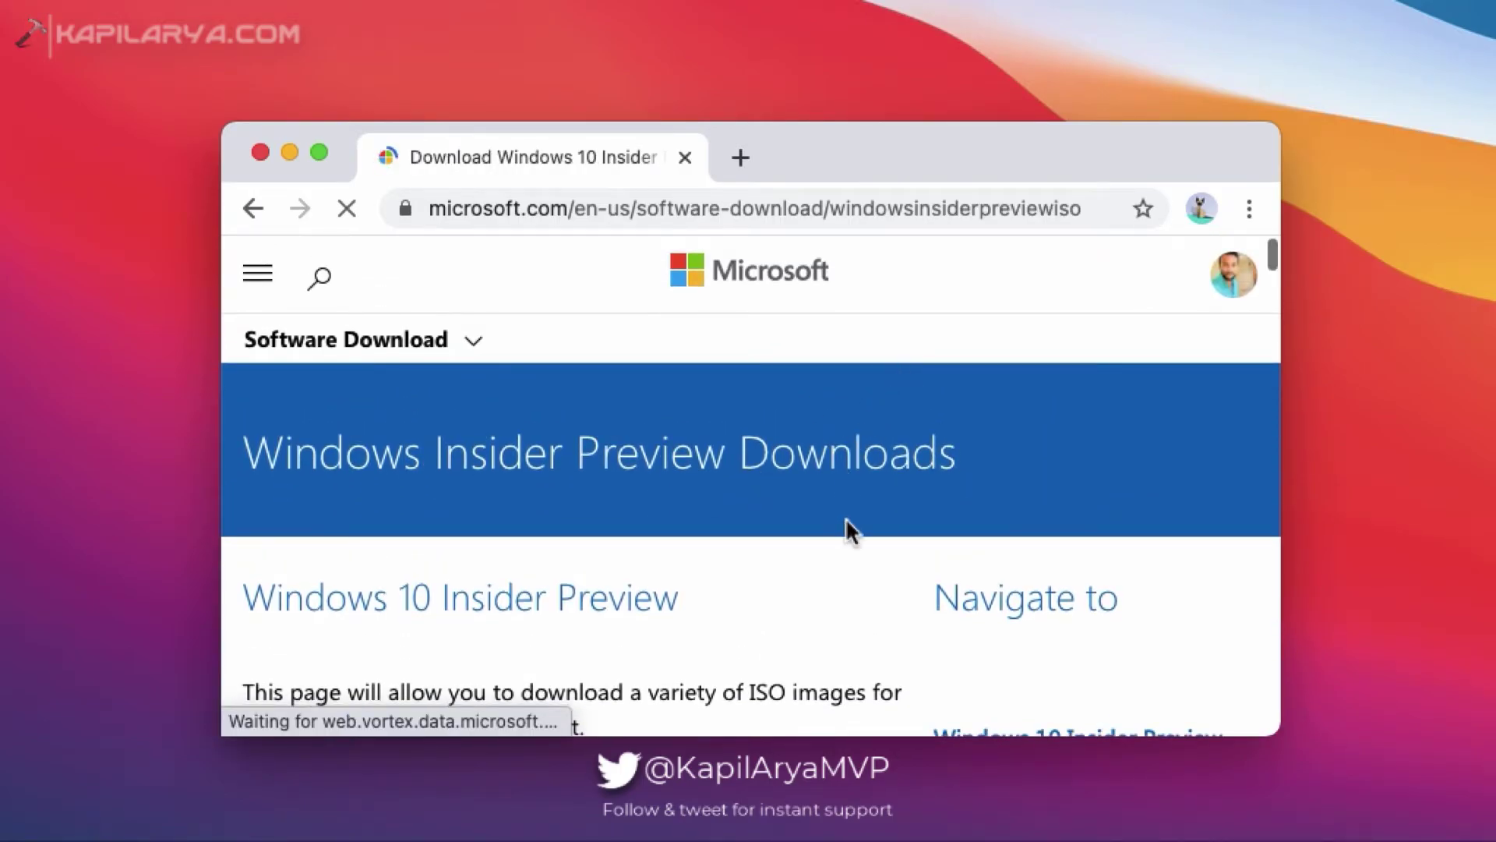
scroll(844, 524, "down", 5)
scroll(830, 403, "up", 2)
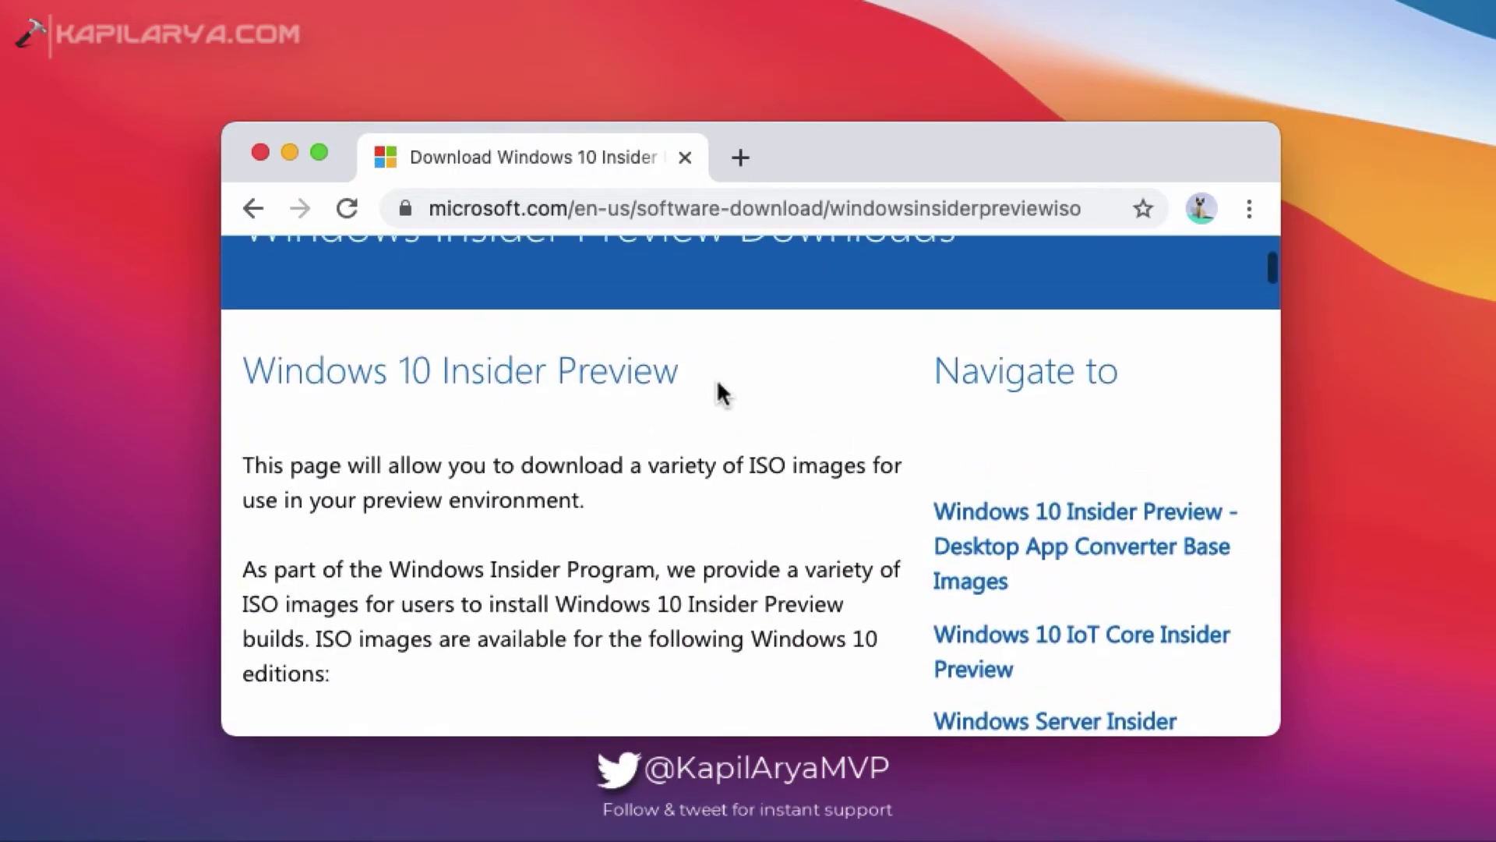
scroll(826, 398, "up", 3)
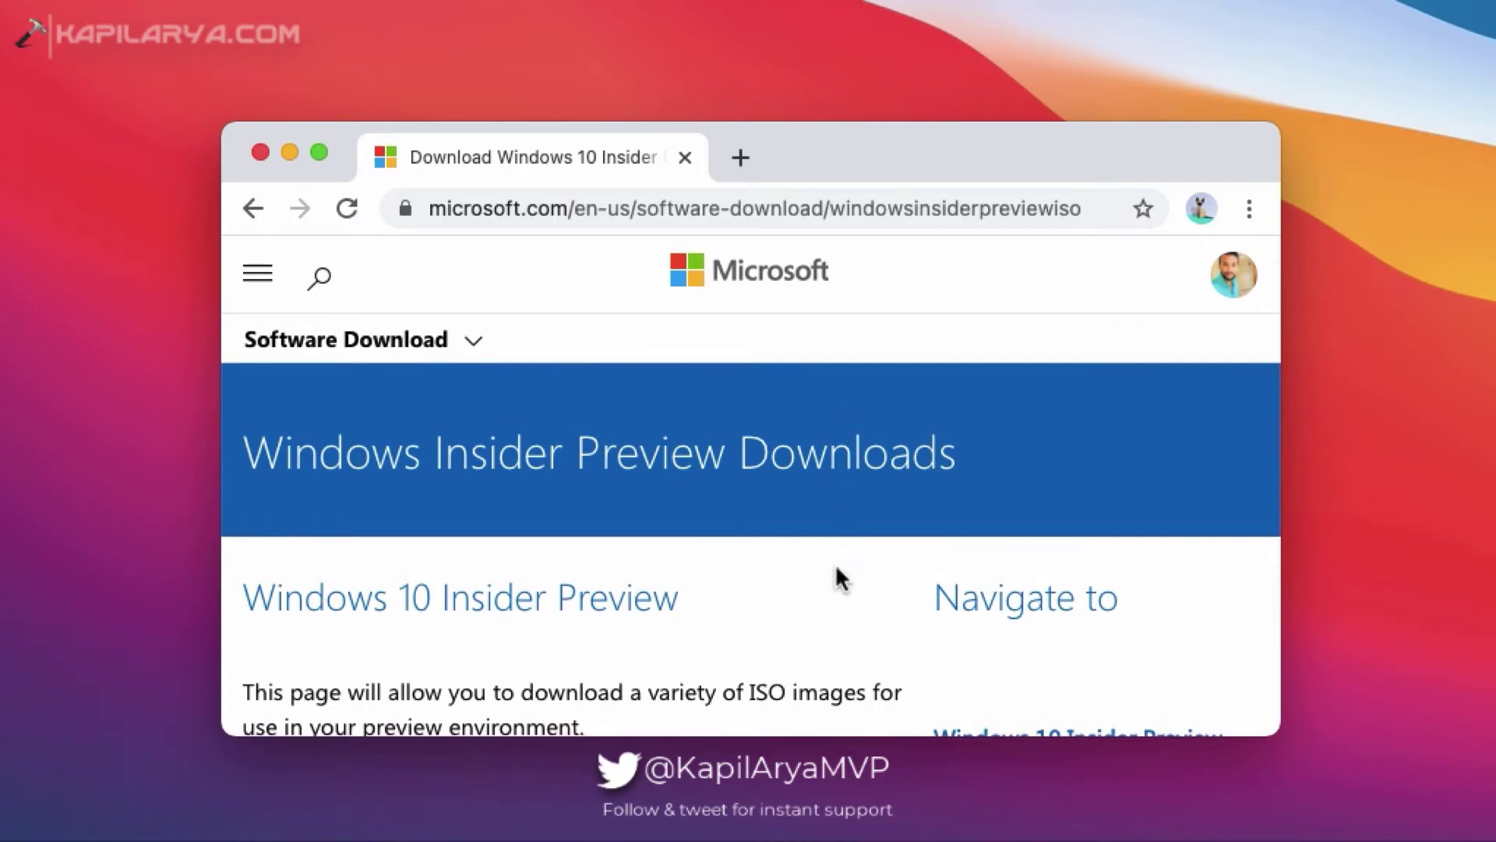
scroll(835, 580, "down", 1)
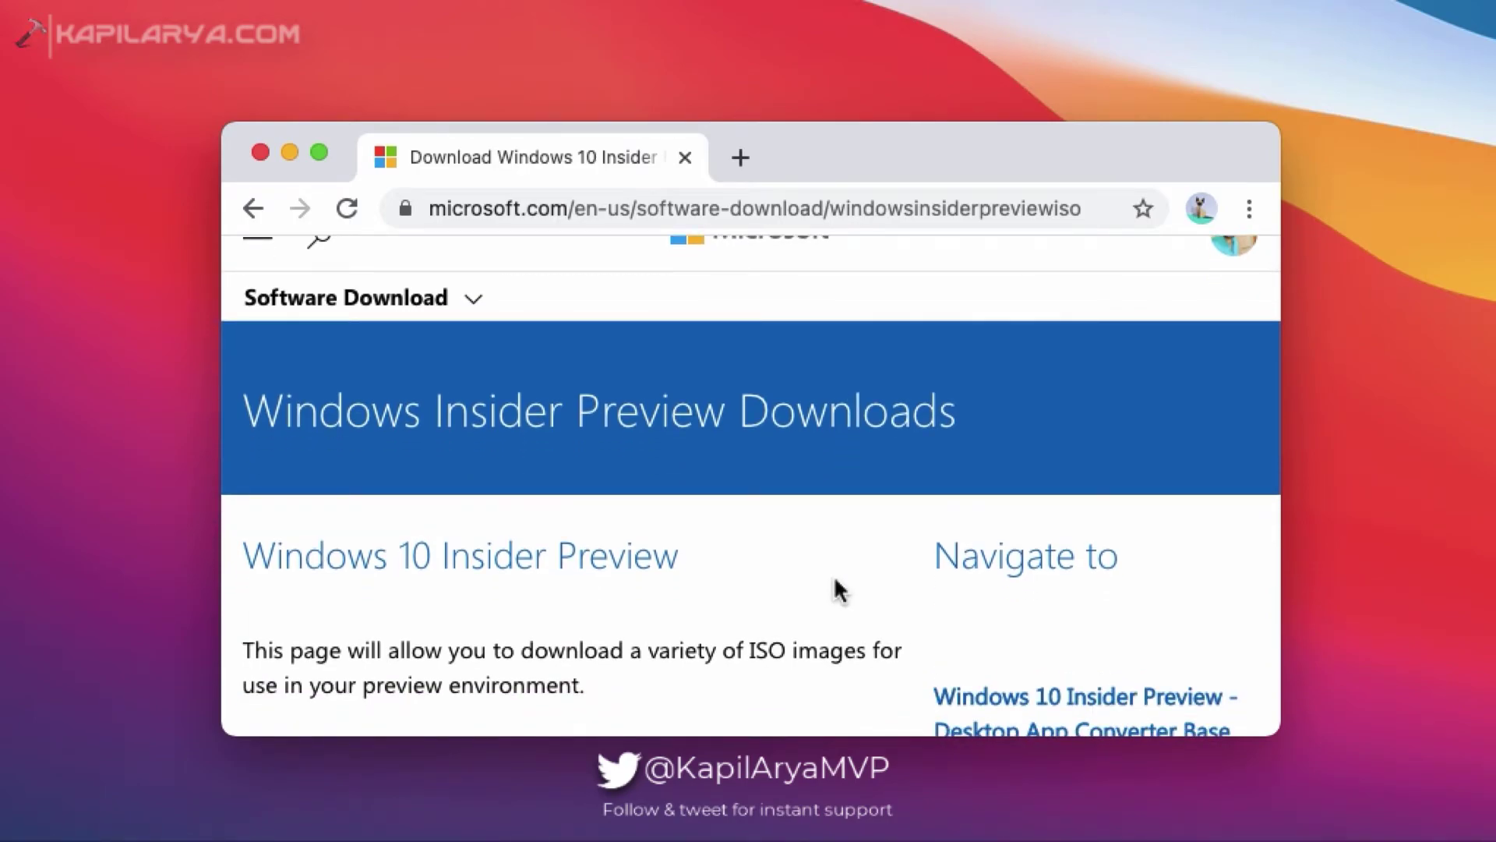
scroll(836, 590, "up", 1)
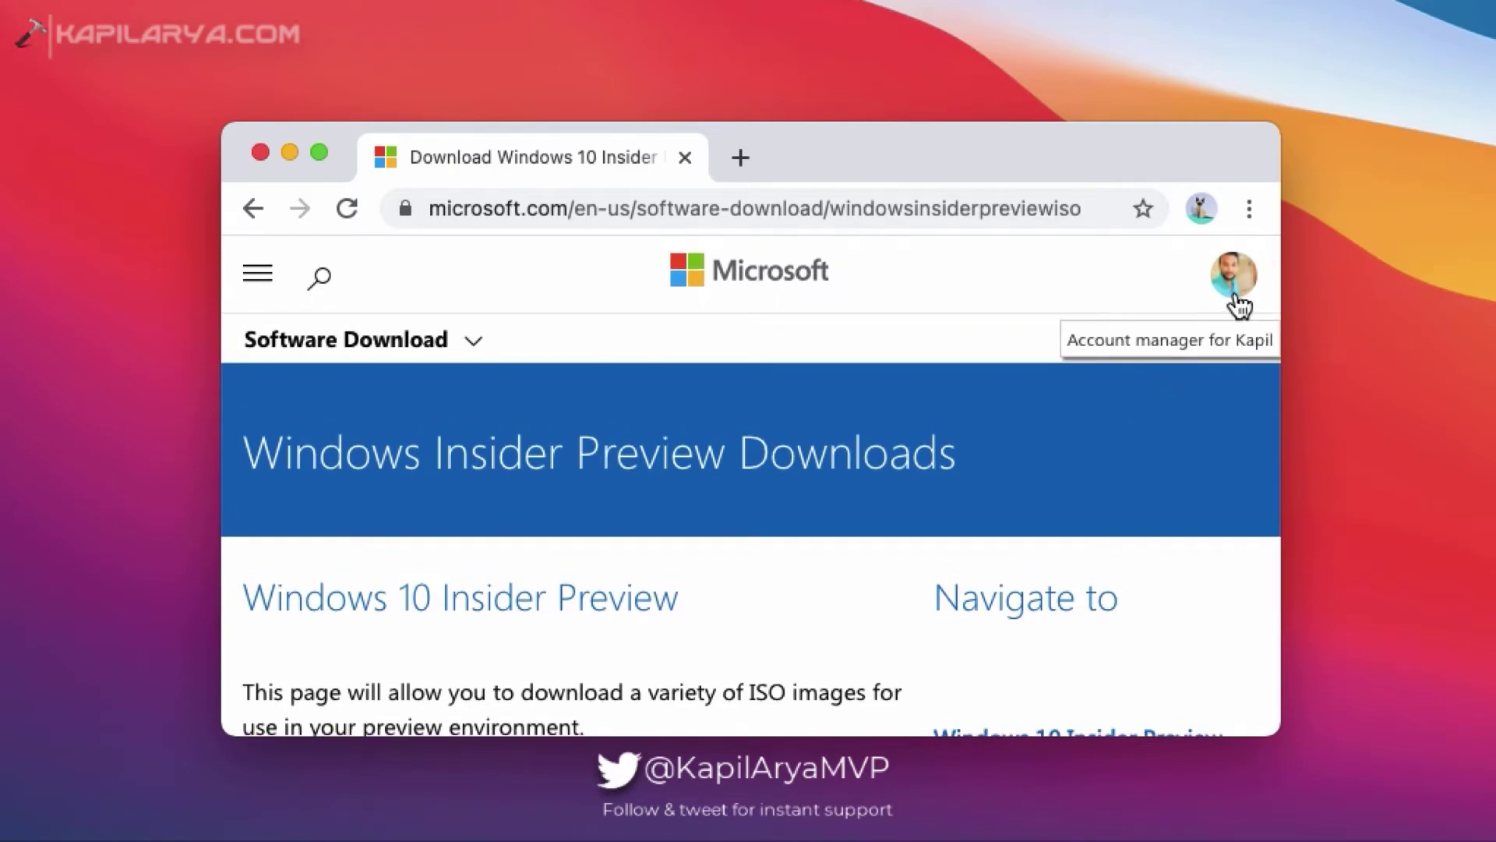
- Scroll past the instructions to edition selection, highlighting the included Home, Pro, Education editions
scroll(1011, 424, "down", 20)
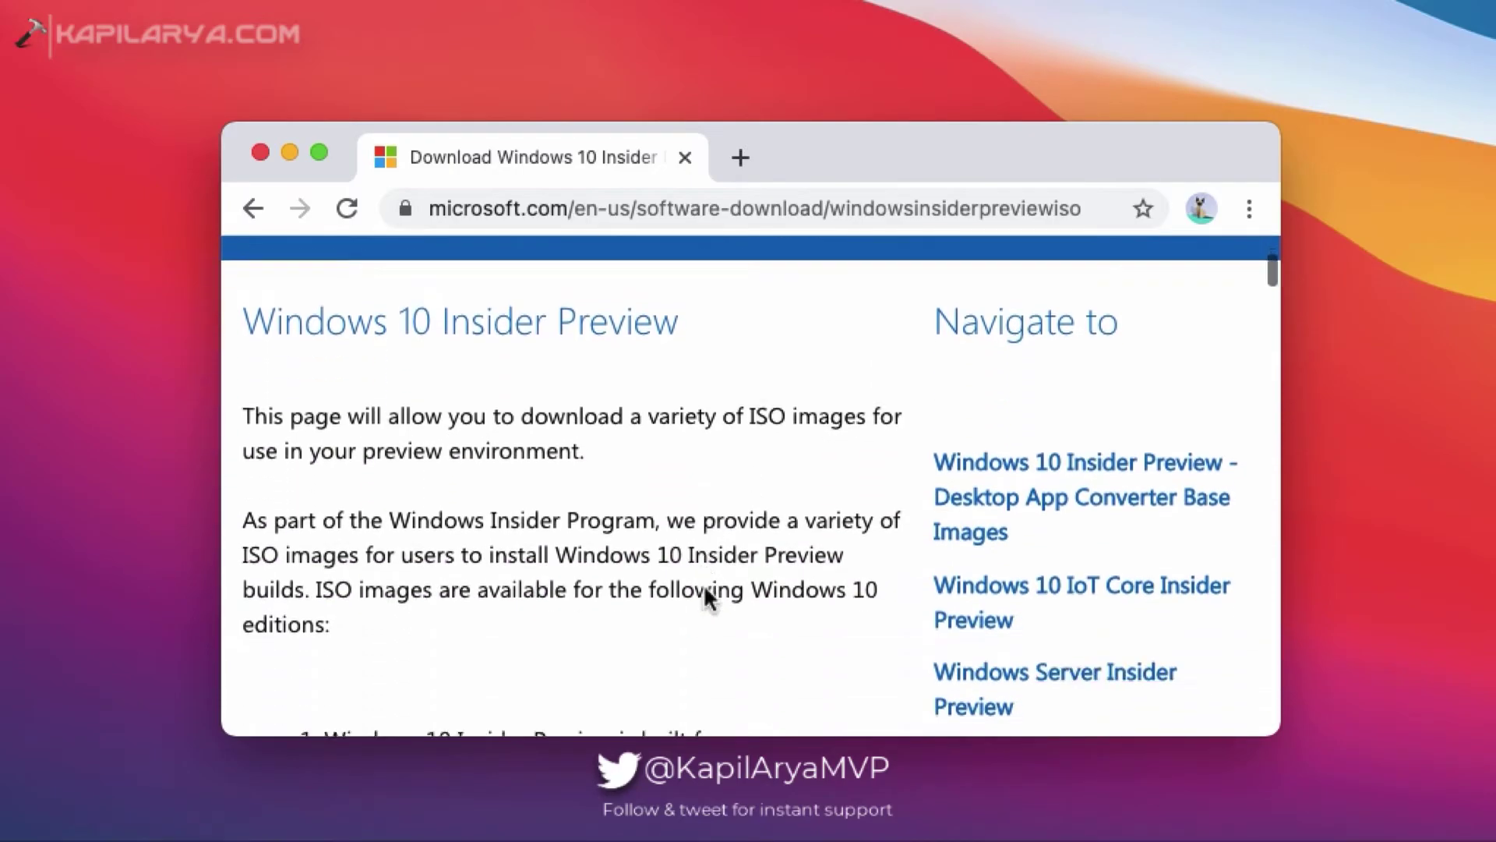
scroll(707, 599, "down", 20)
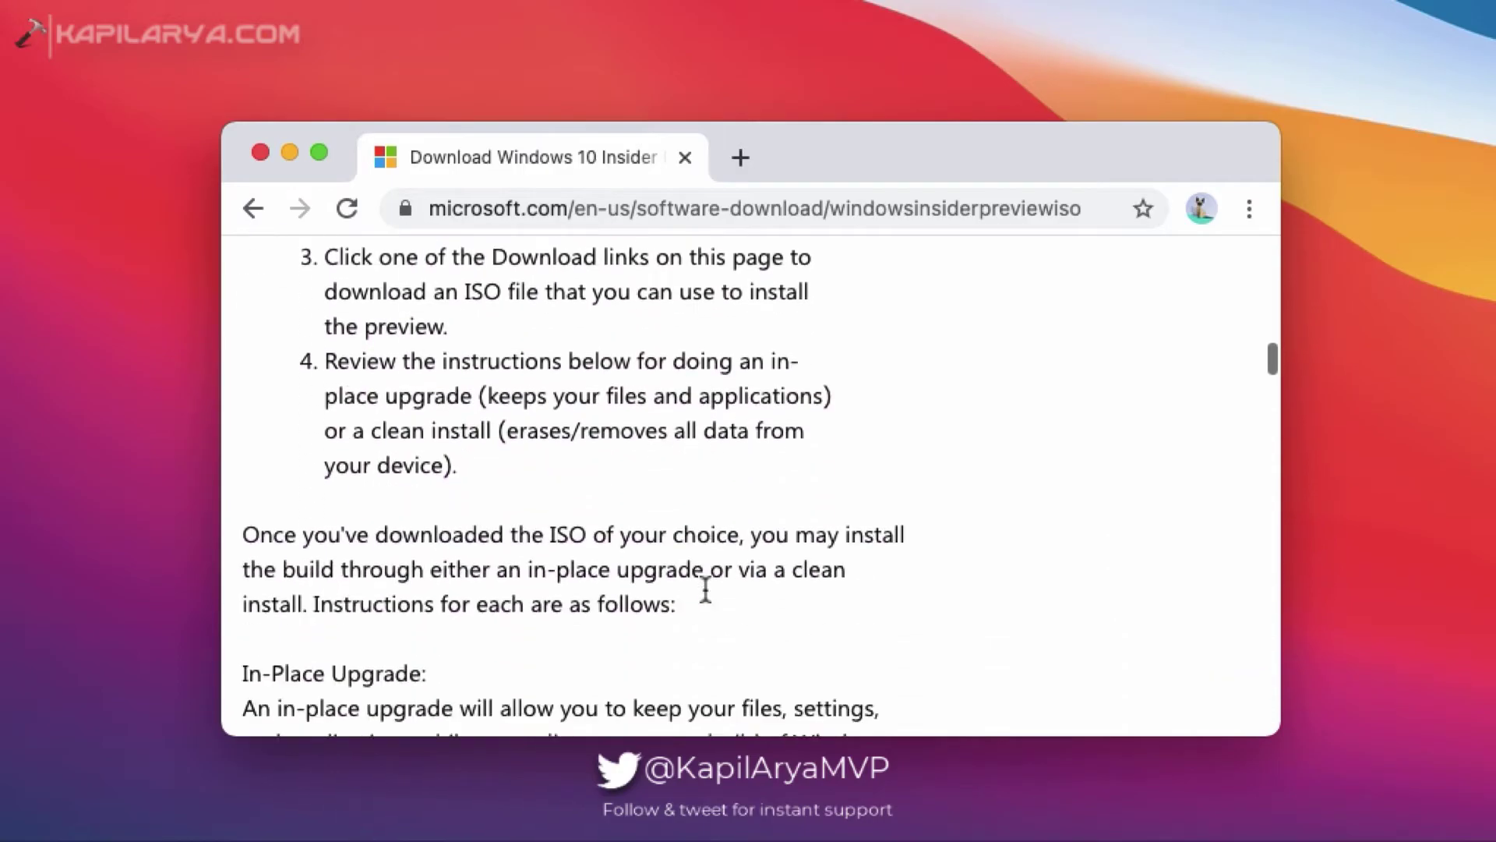
scroll(707, 598, "down", 20)
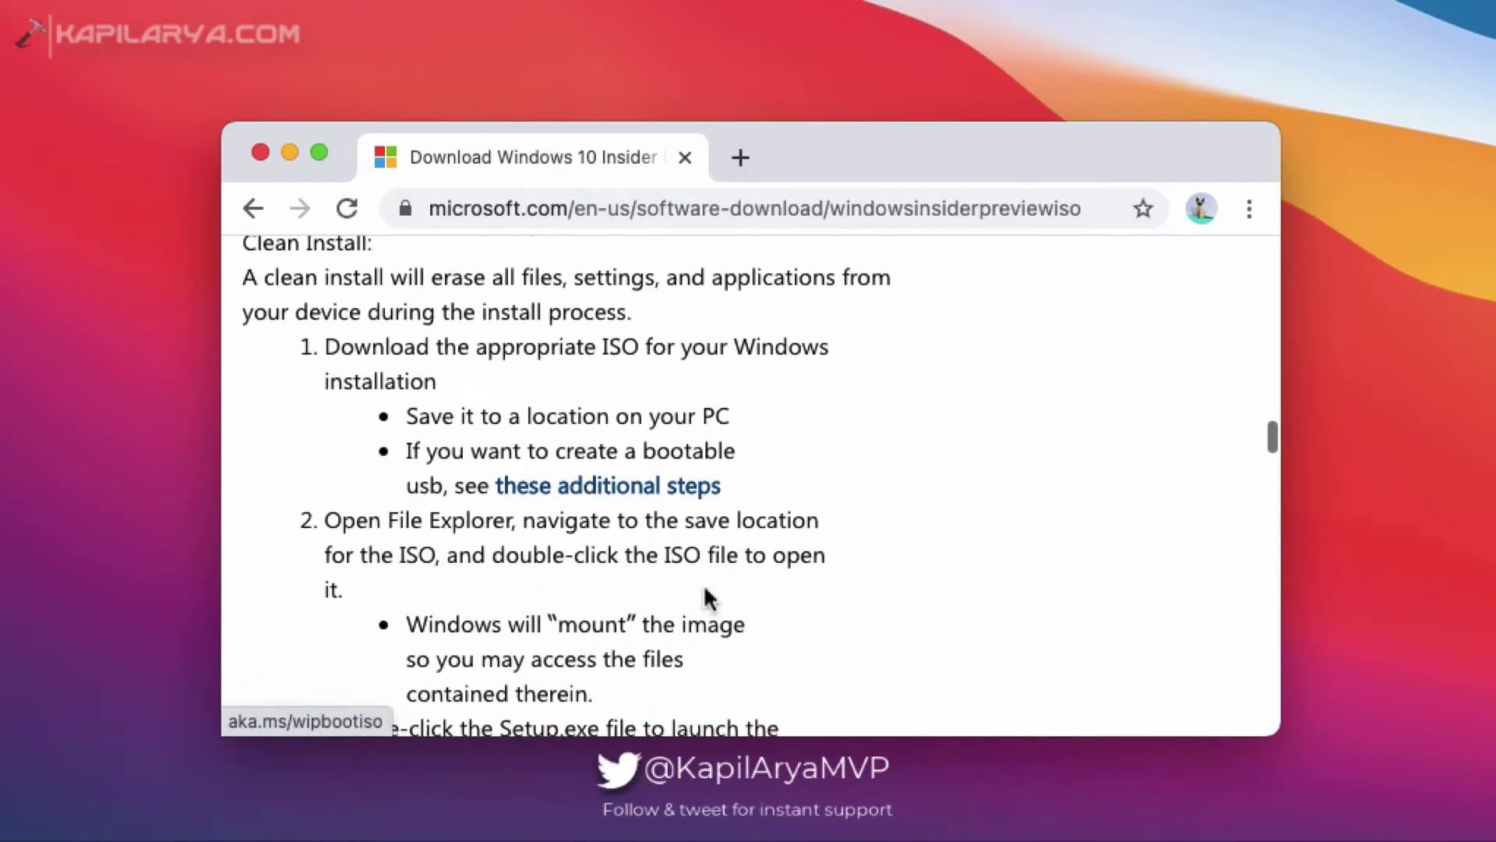
scroll(706, 590, "down", 20)
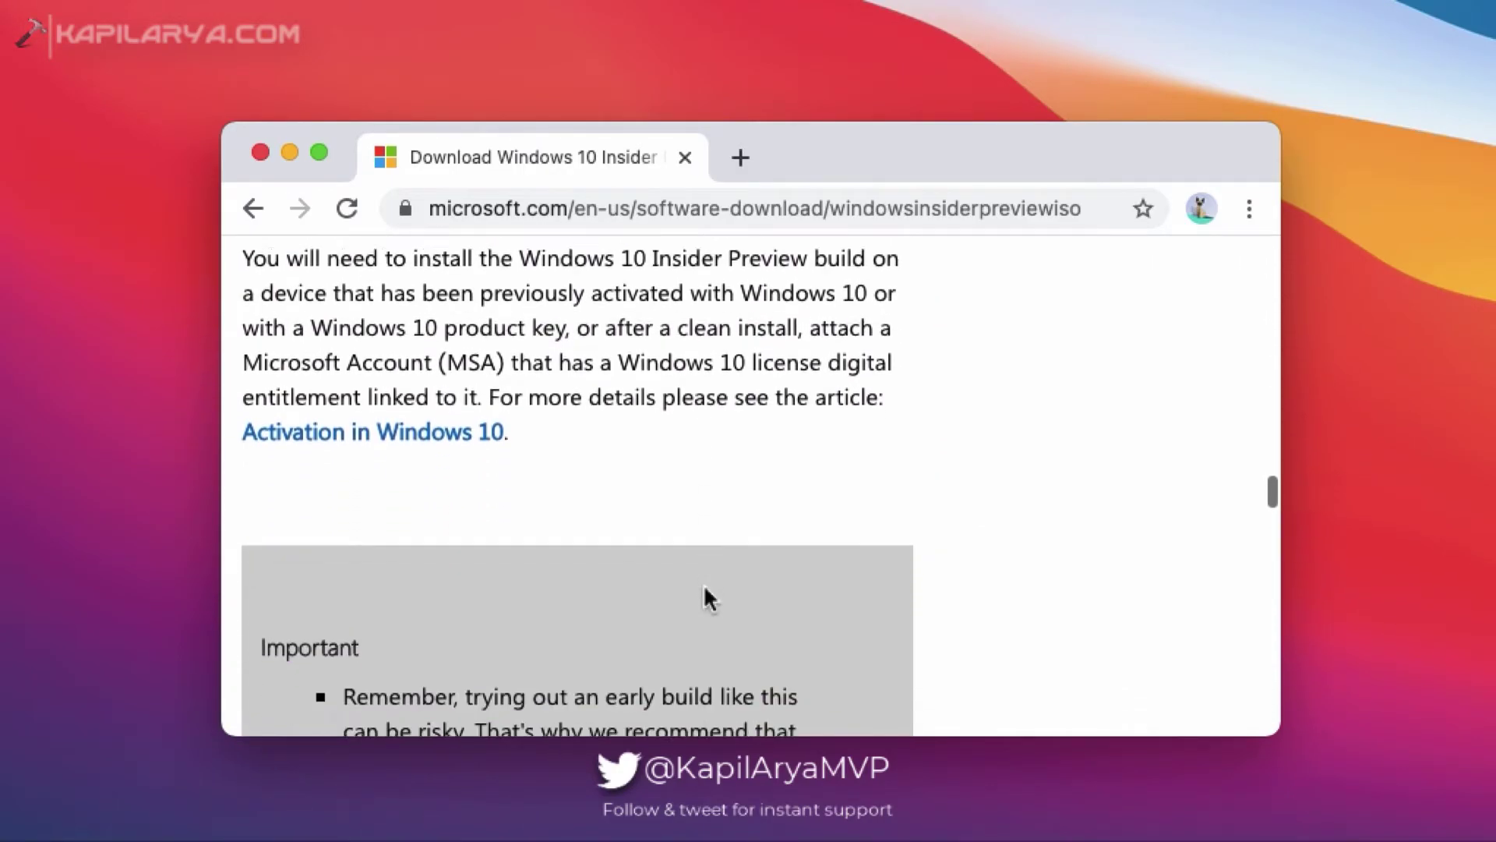
scroll(706, 598, "down", 10)
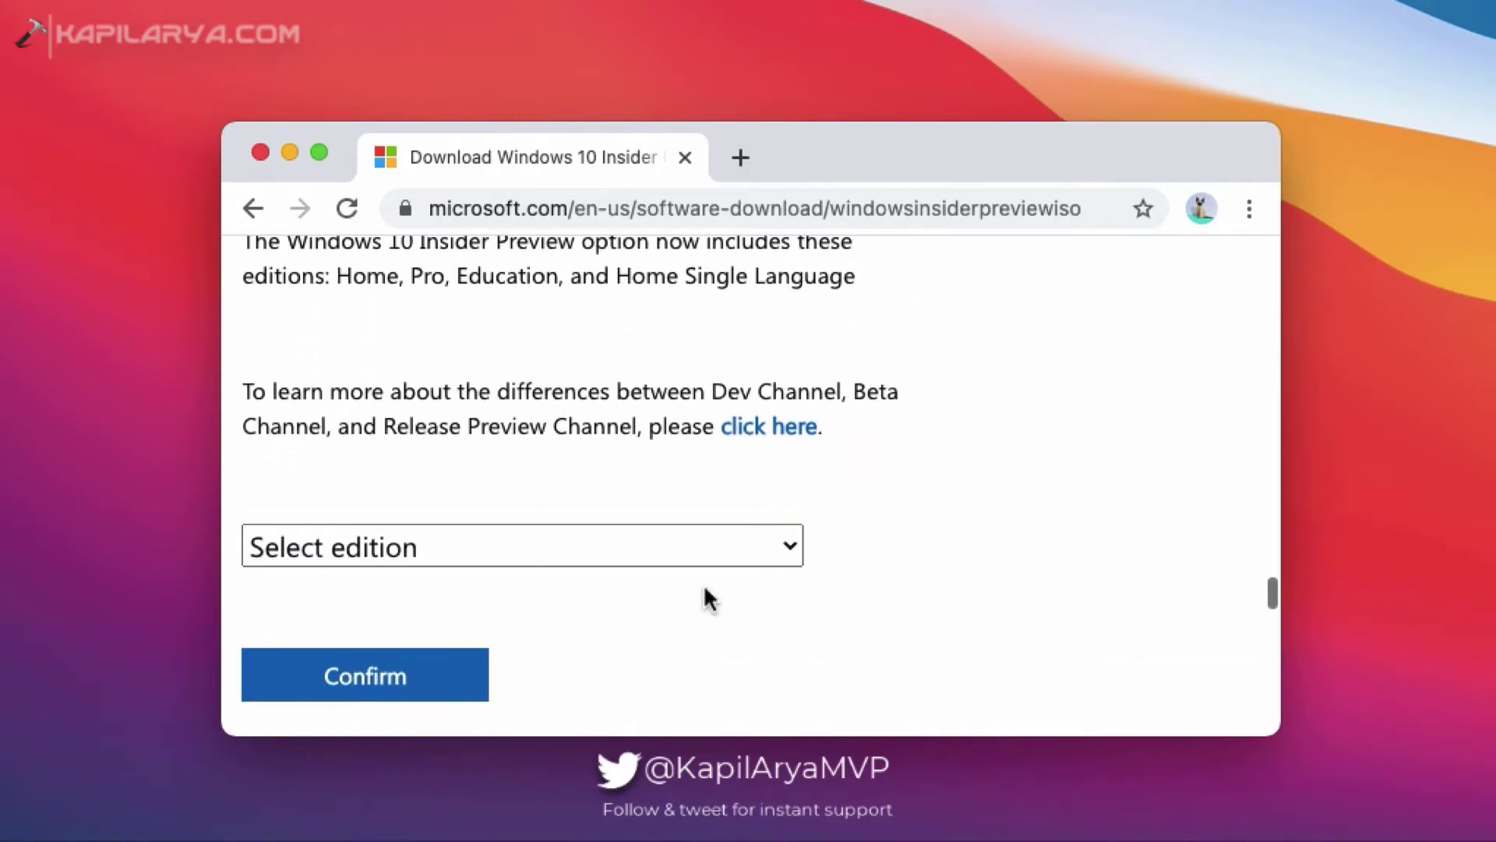
scroll(468, 421, "up", 1)
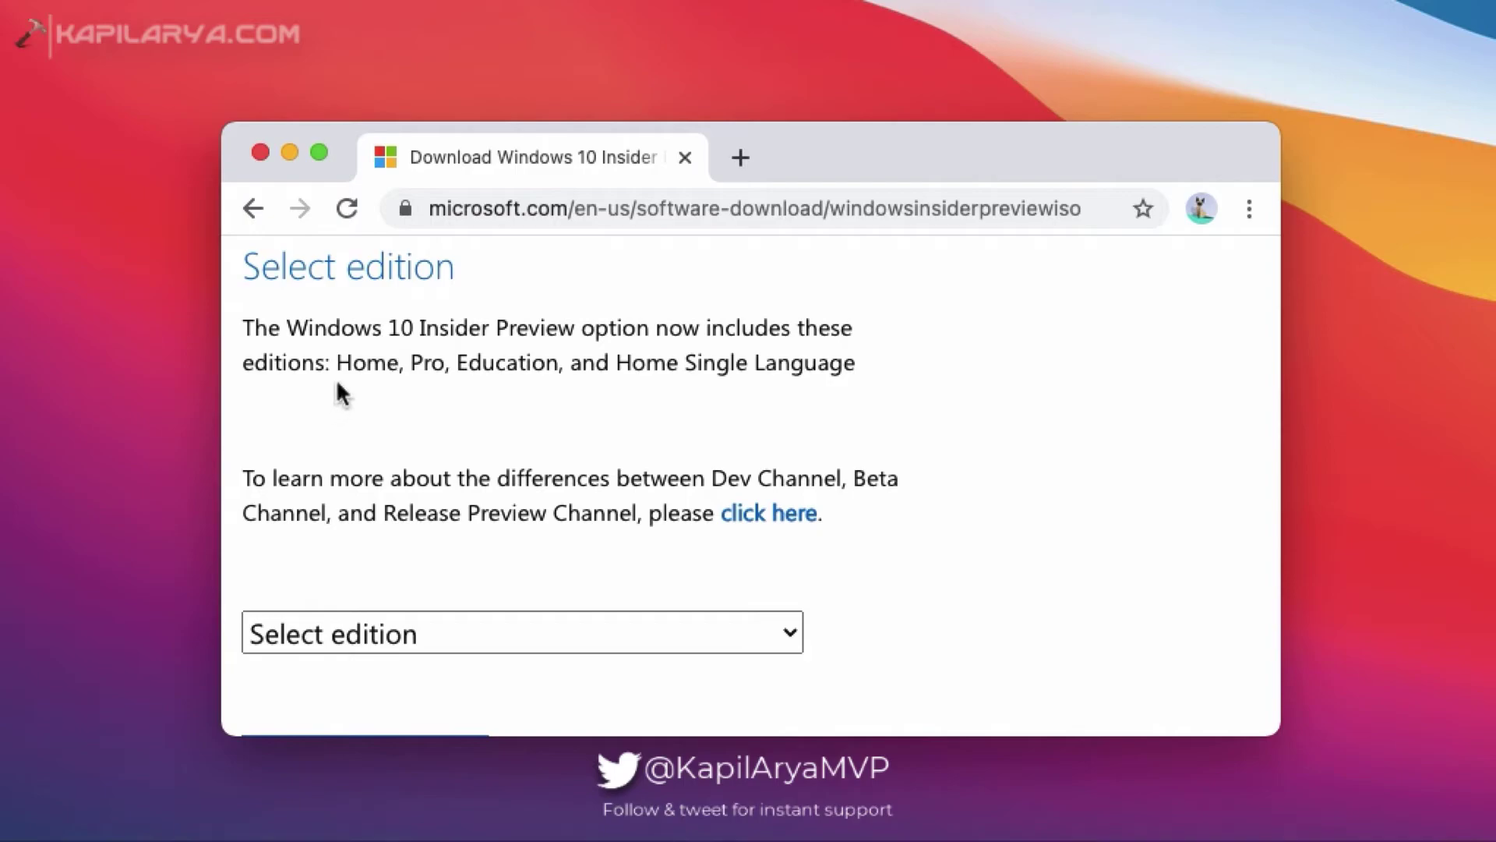
left_click_drag(340, 364, 857, 363)
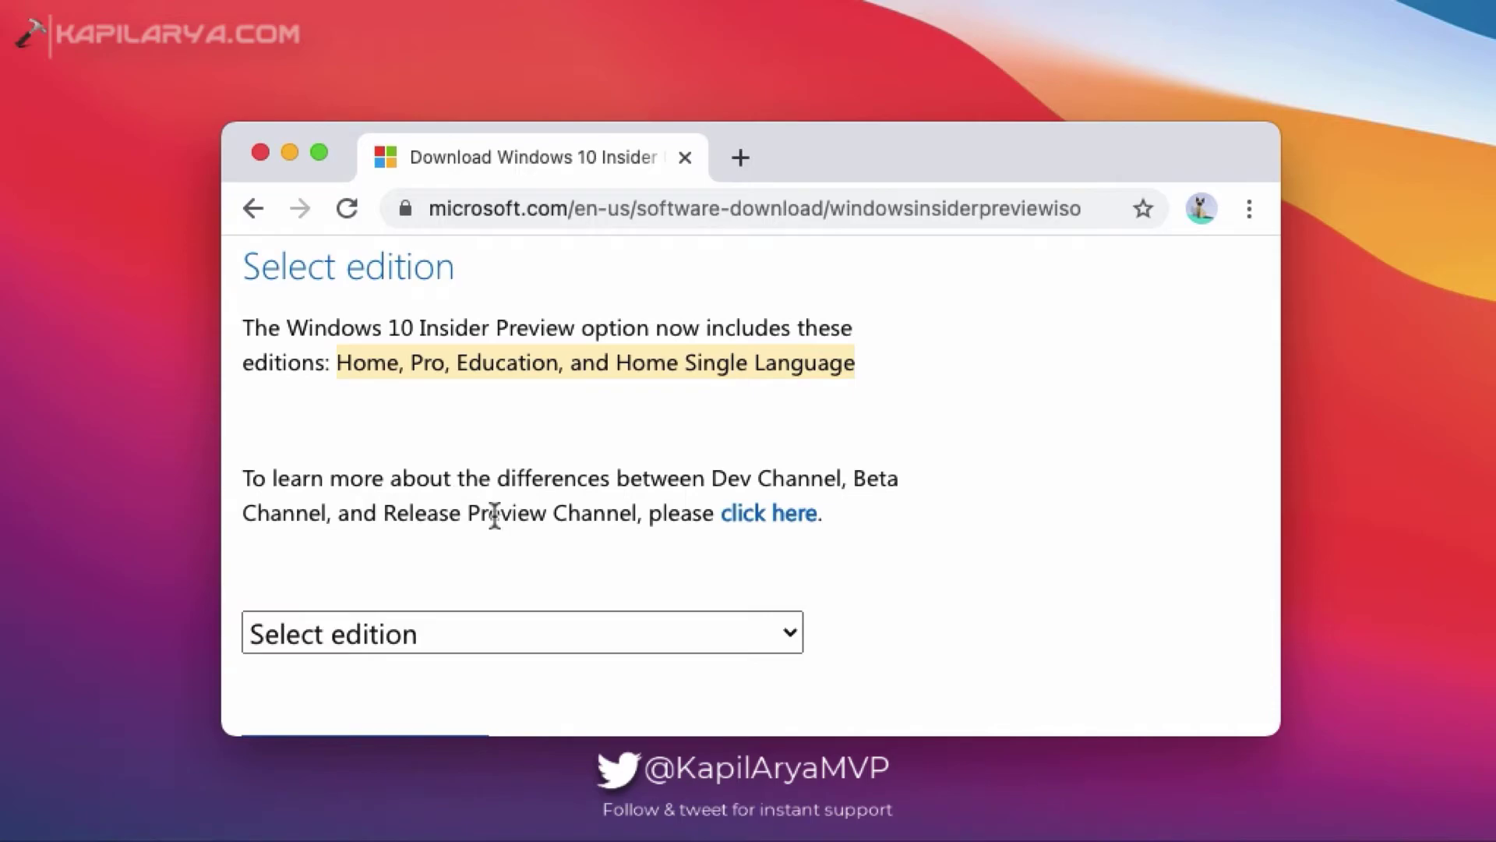
scroll(494, 515, "down", 4)
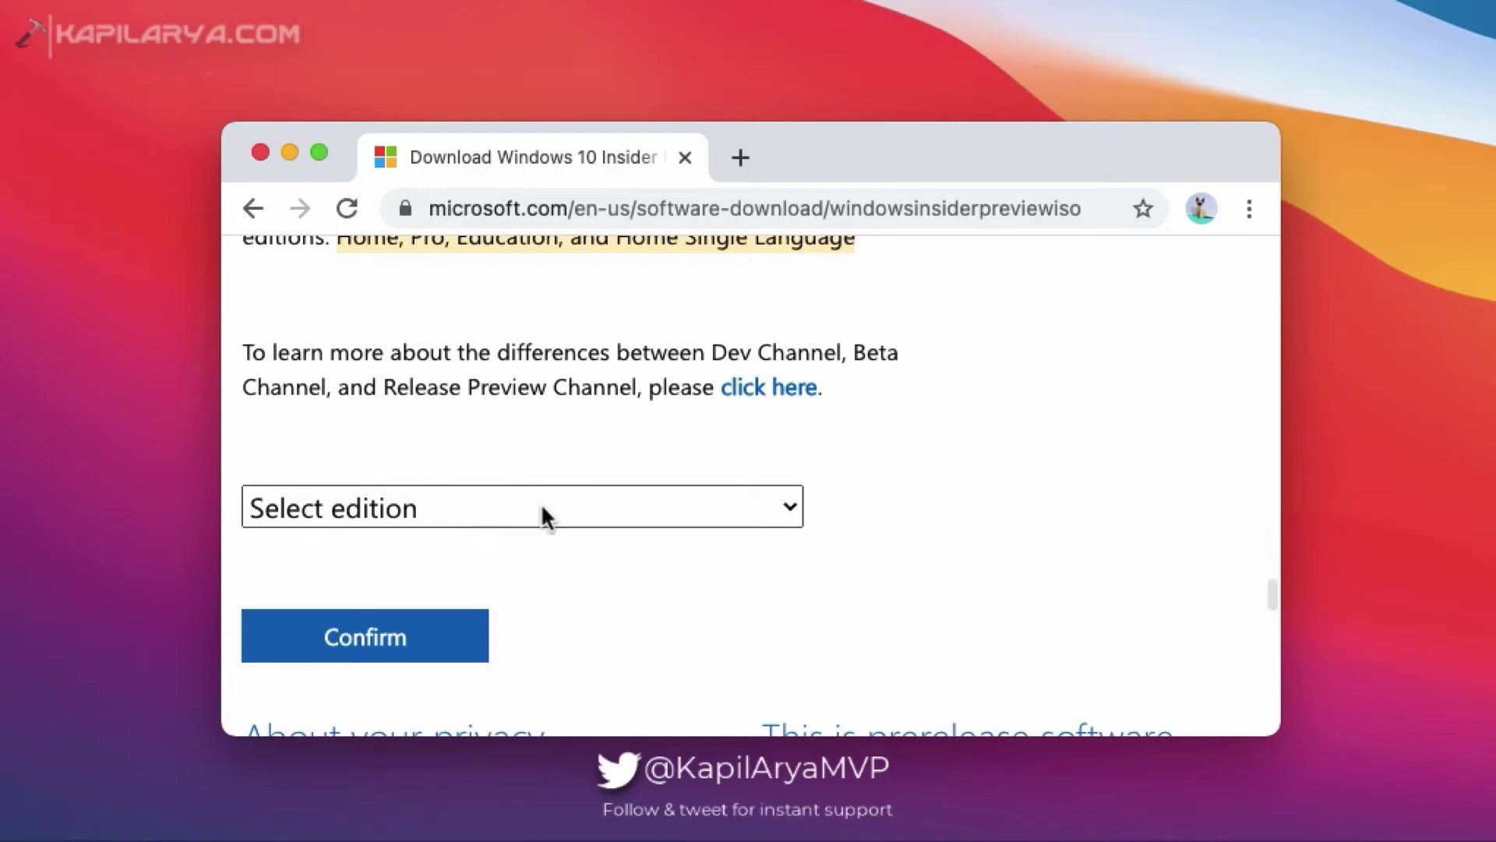
- Confirm Windows 10 Insider Preview (Dev Channel) as the edition and show the language choices
left_click(781, 505)
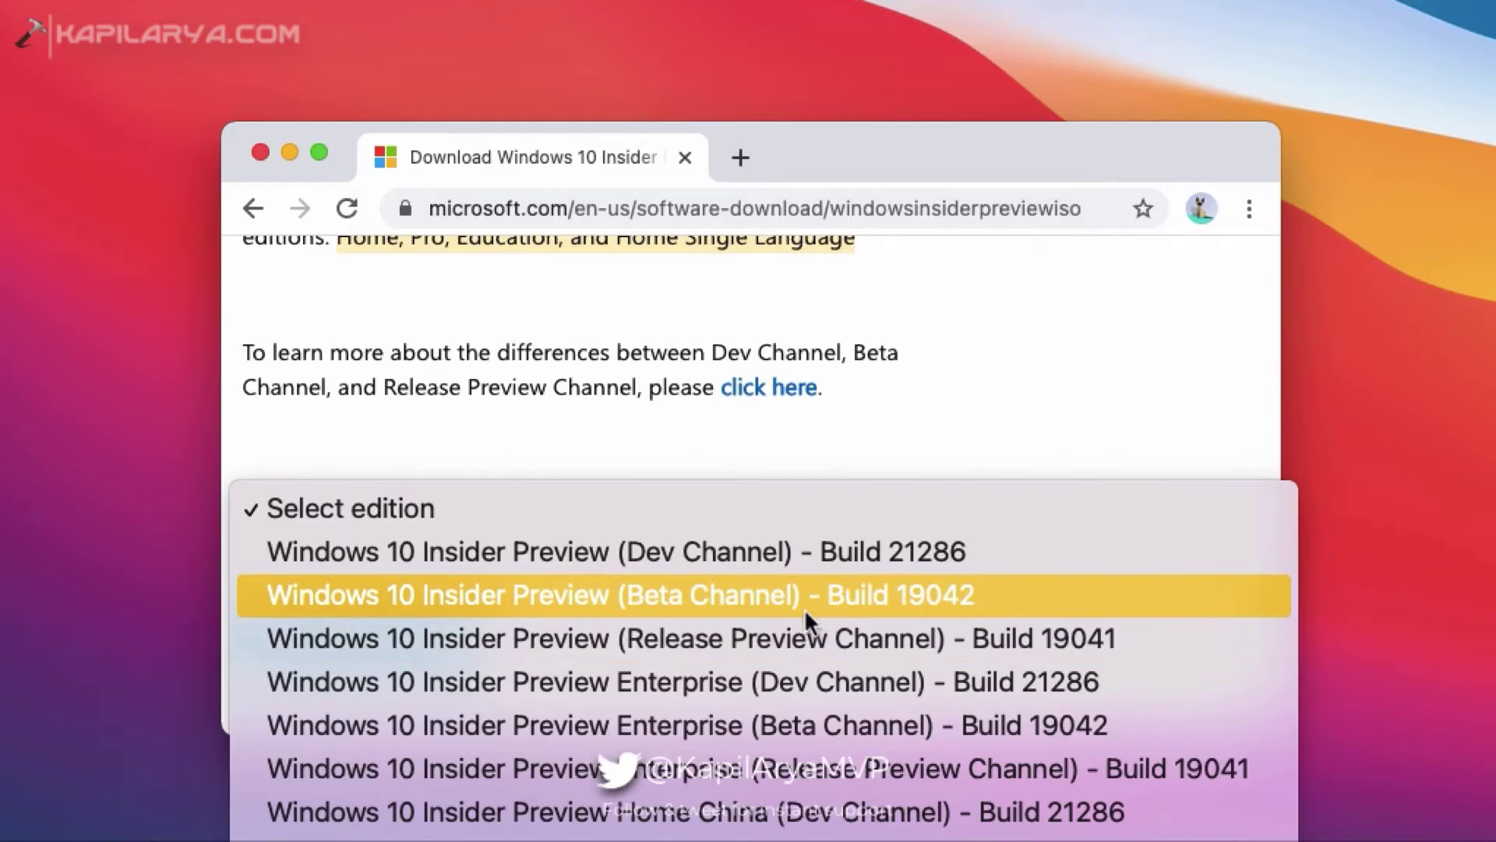
left_click(611, 550)
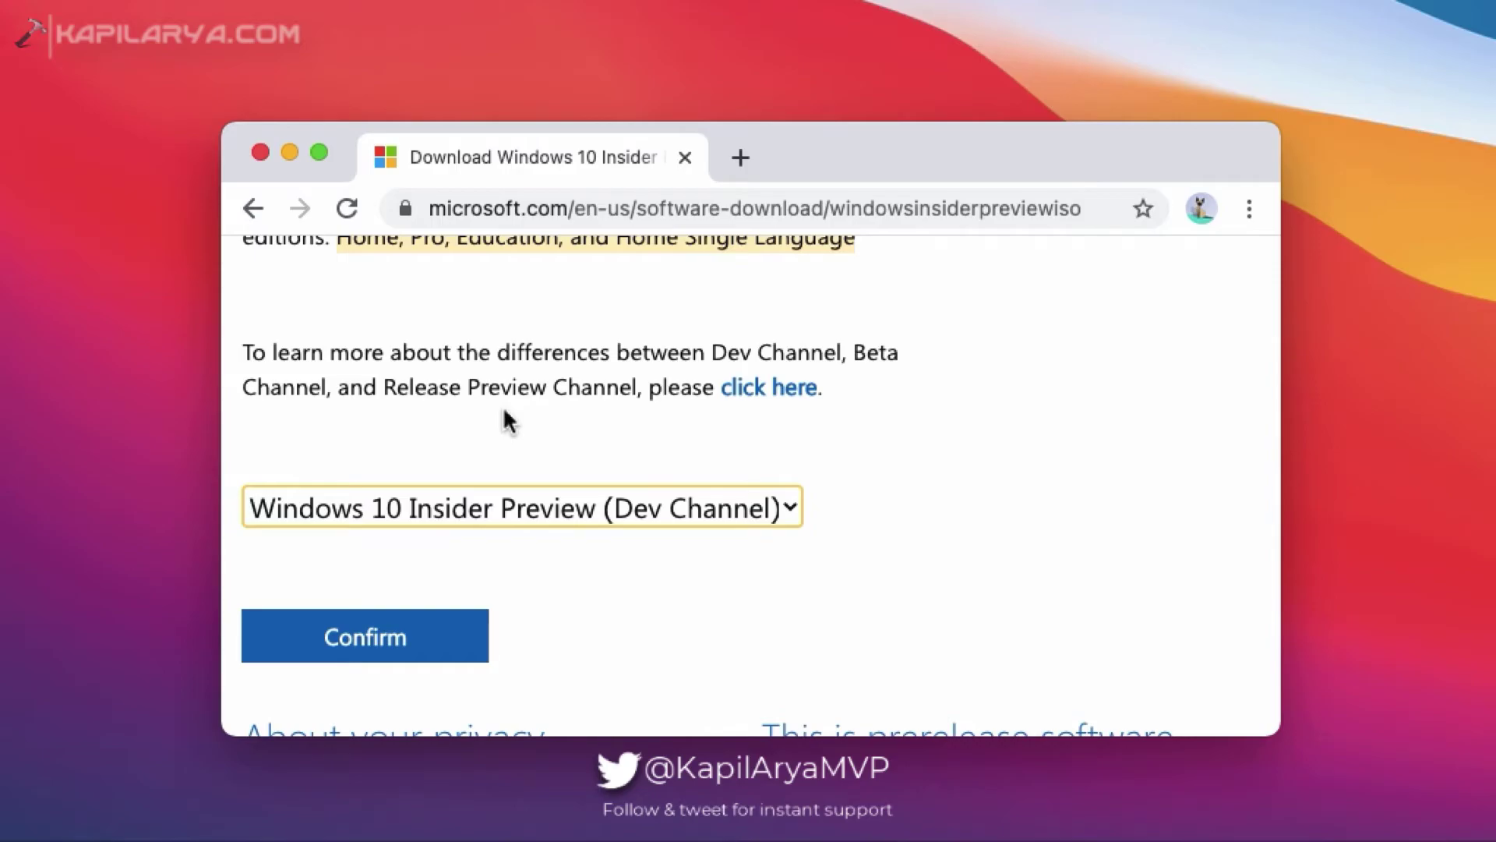
scroll(509, 421, "down", 2)
left_click(444, 583)
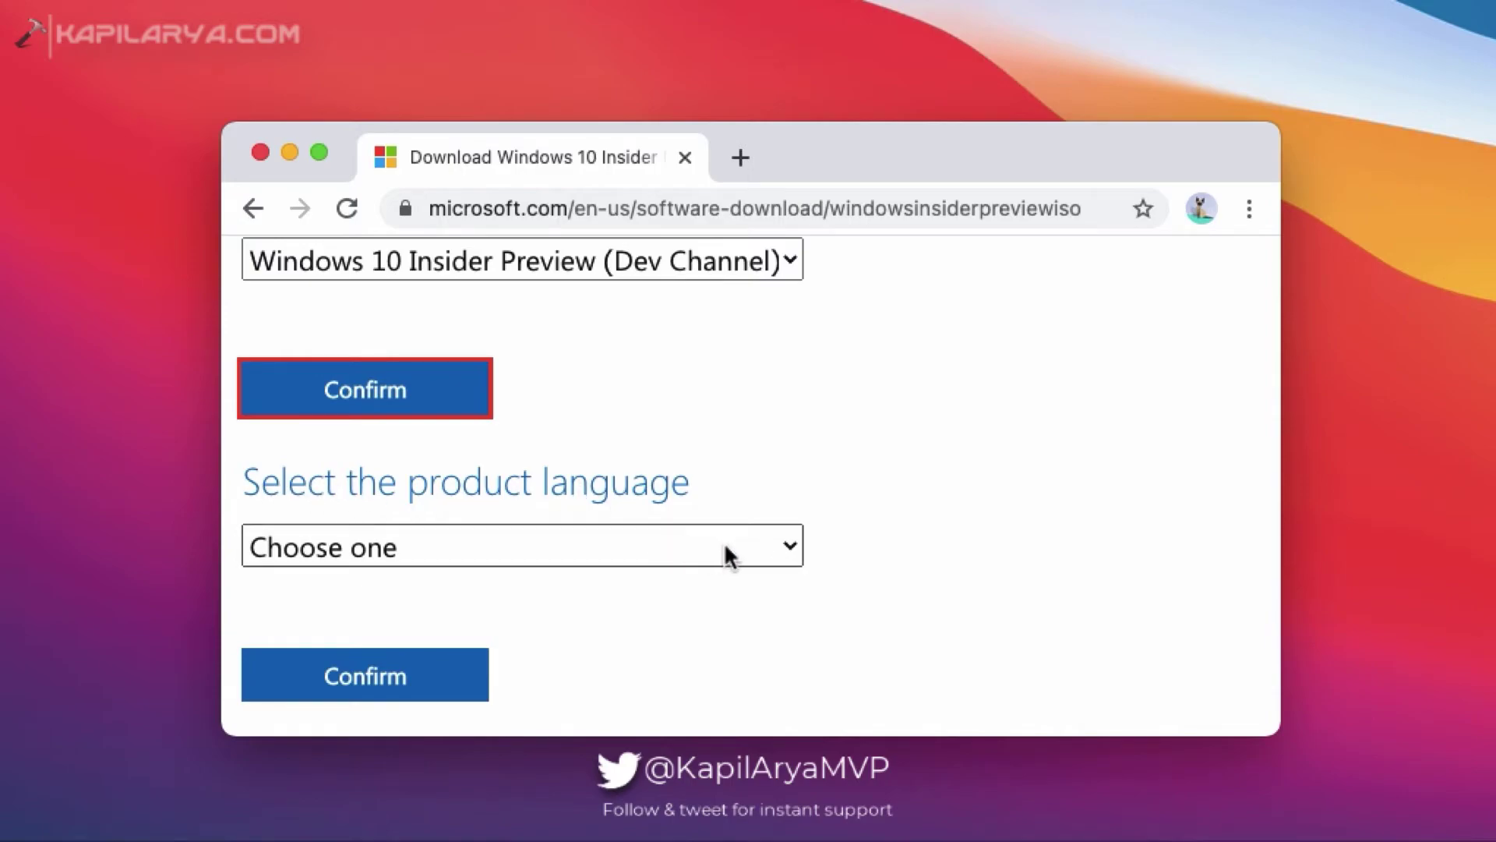
left_click(767, 550)
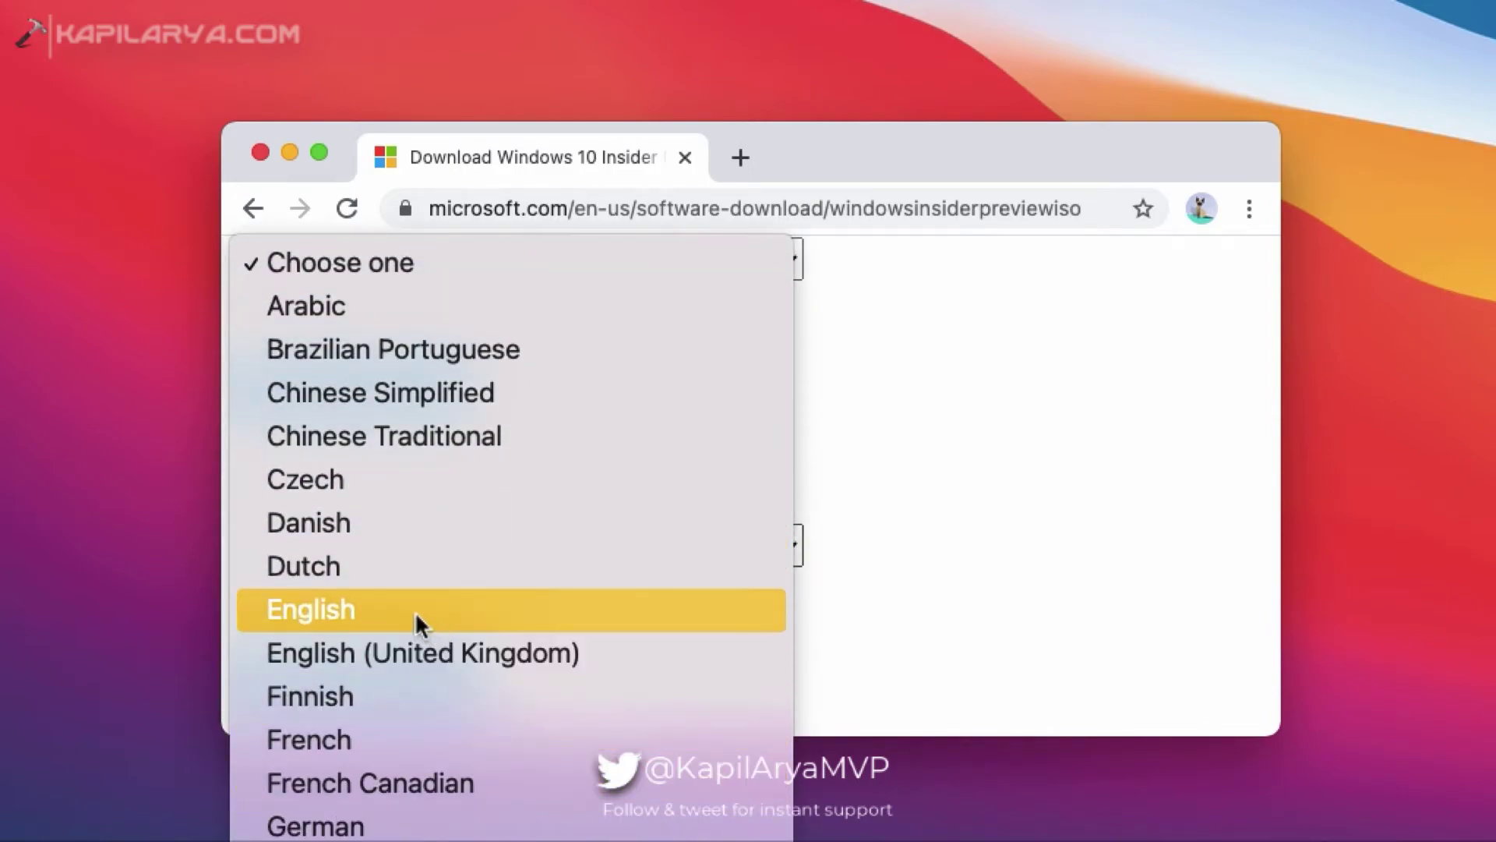
- Confirm English to generate 64-bit and 32-bit Build 21286 download links
left_click(479, 610)
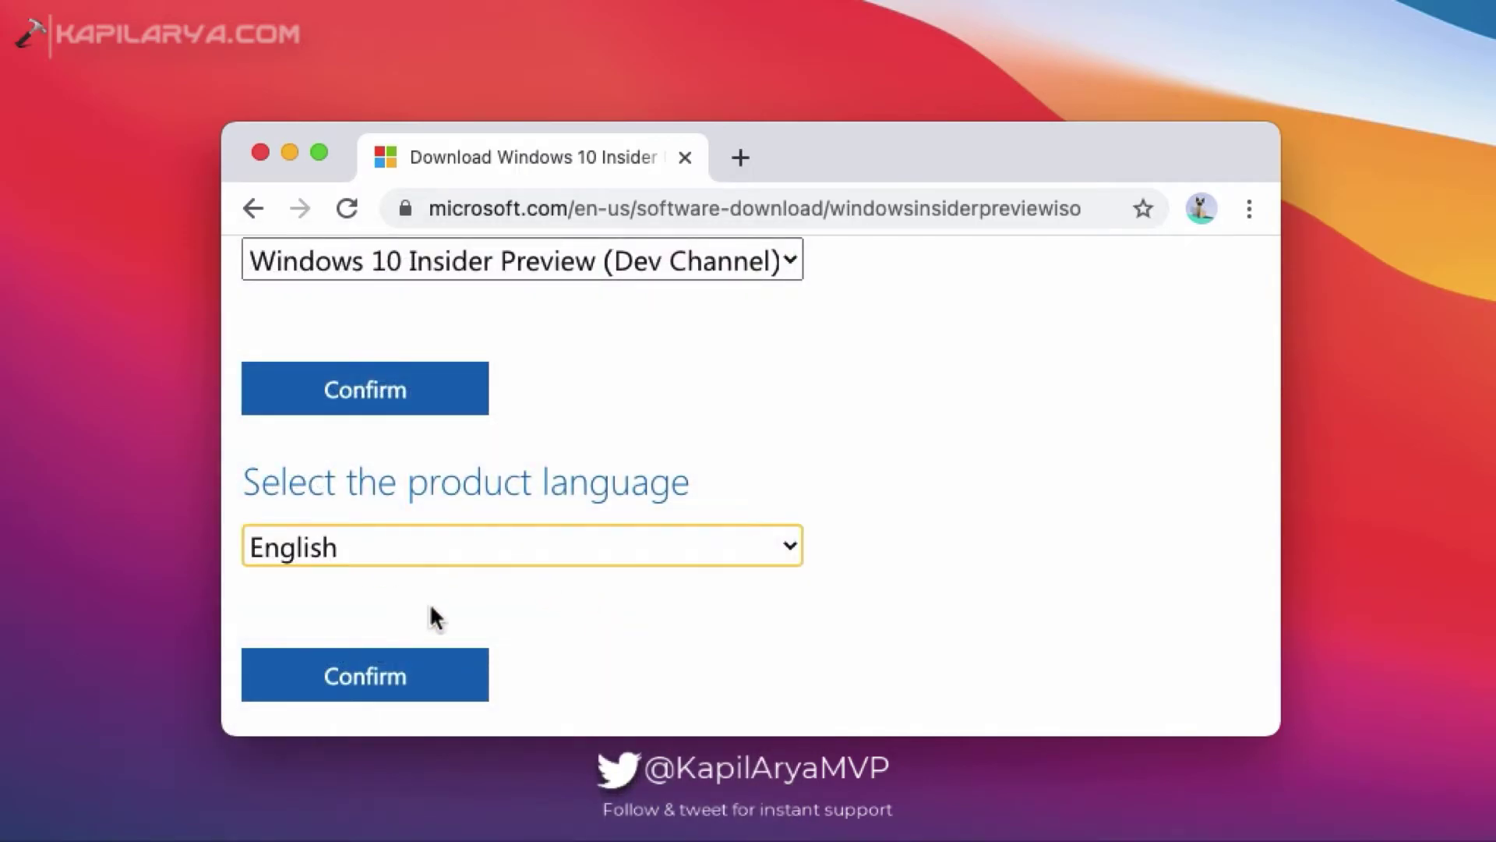
left_click(431, 681)
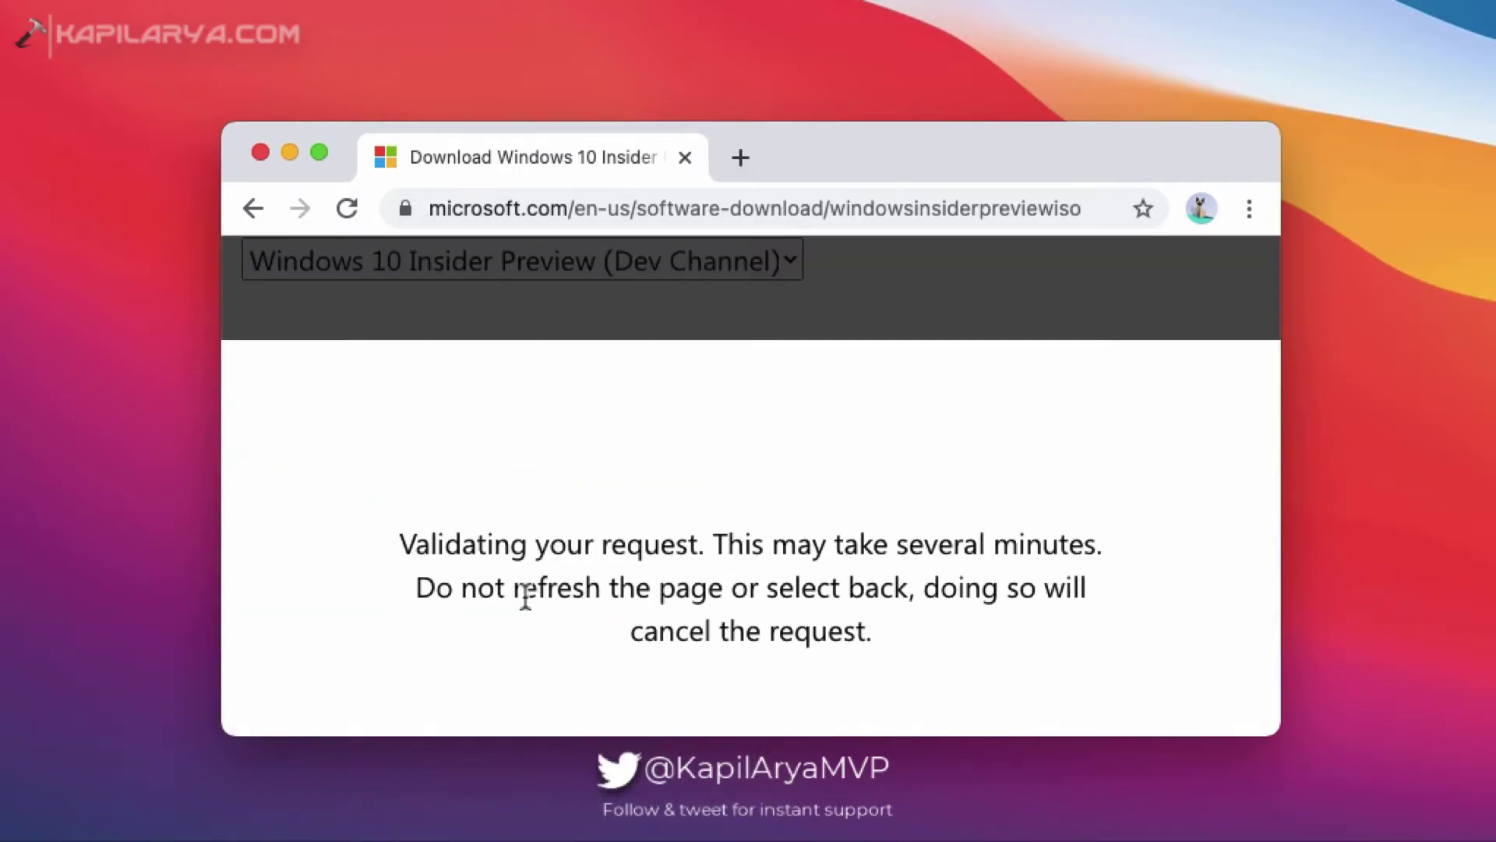
scroll(524, 604, "up", 4)
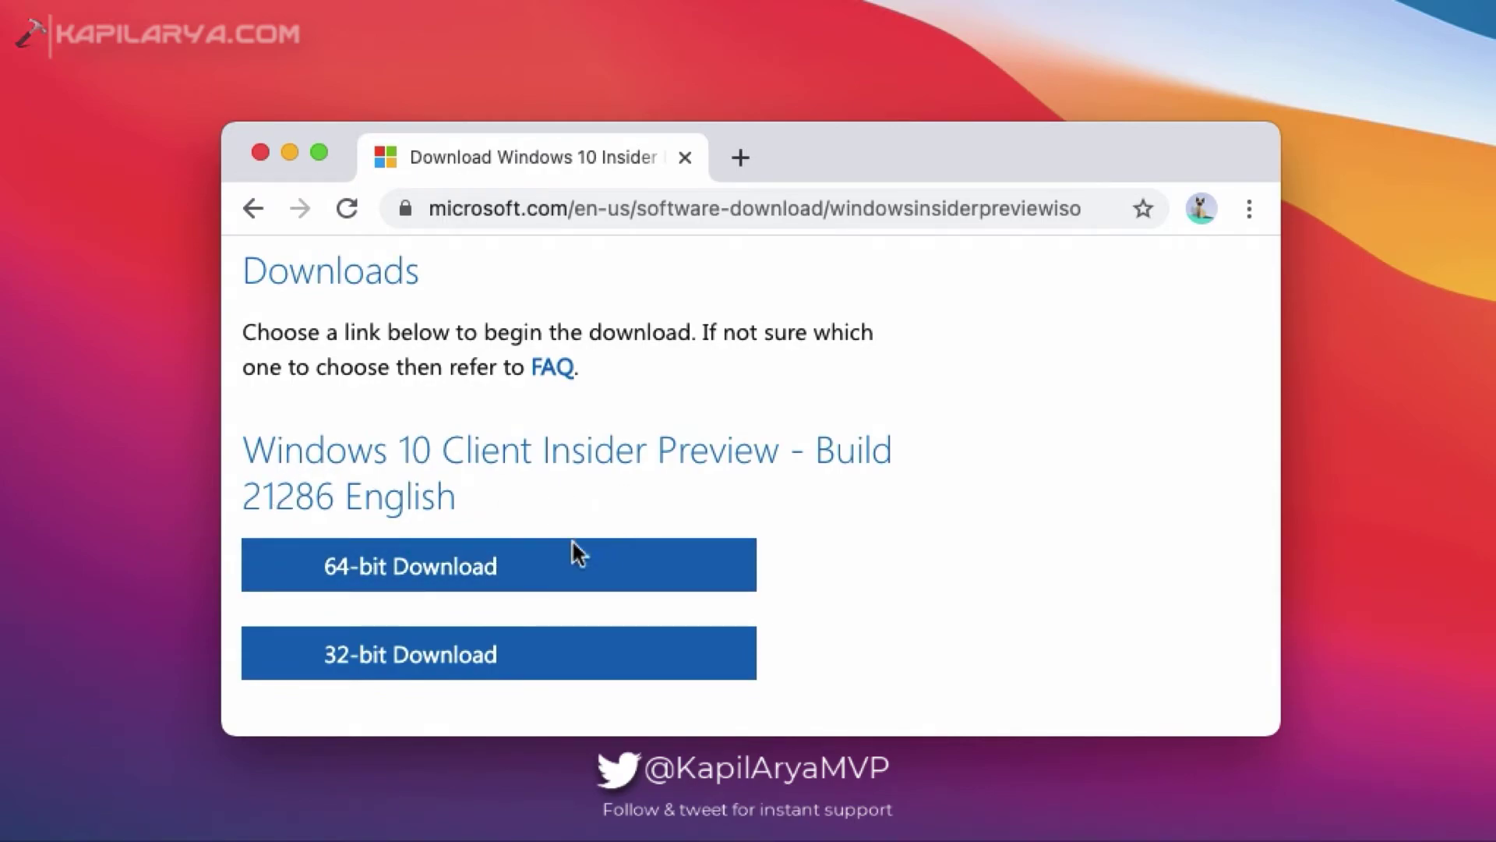
- Start and cancel the 32-bit Build 21286 ISO download, then return to the links page
left_click(538, 670)
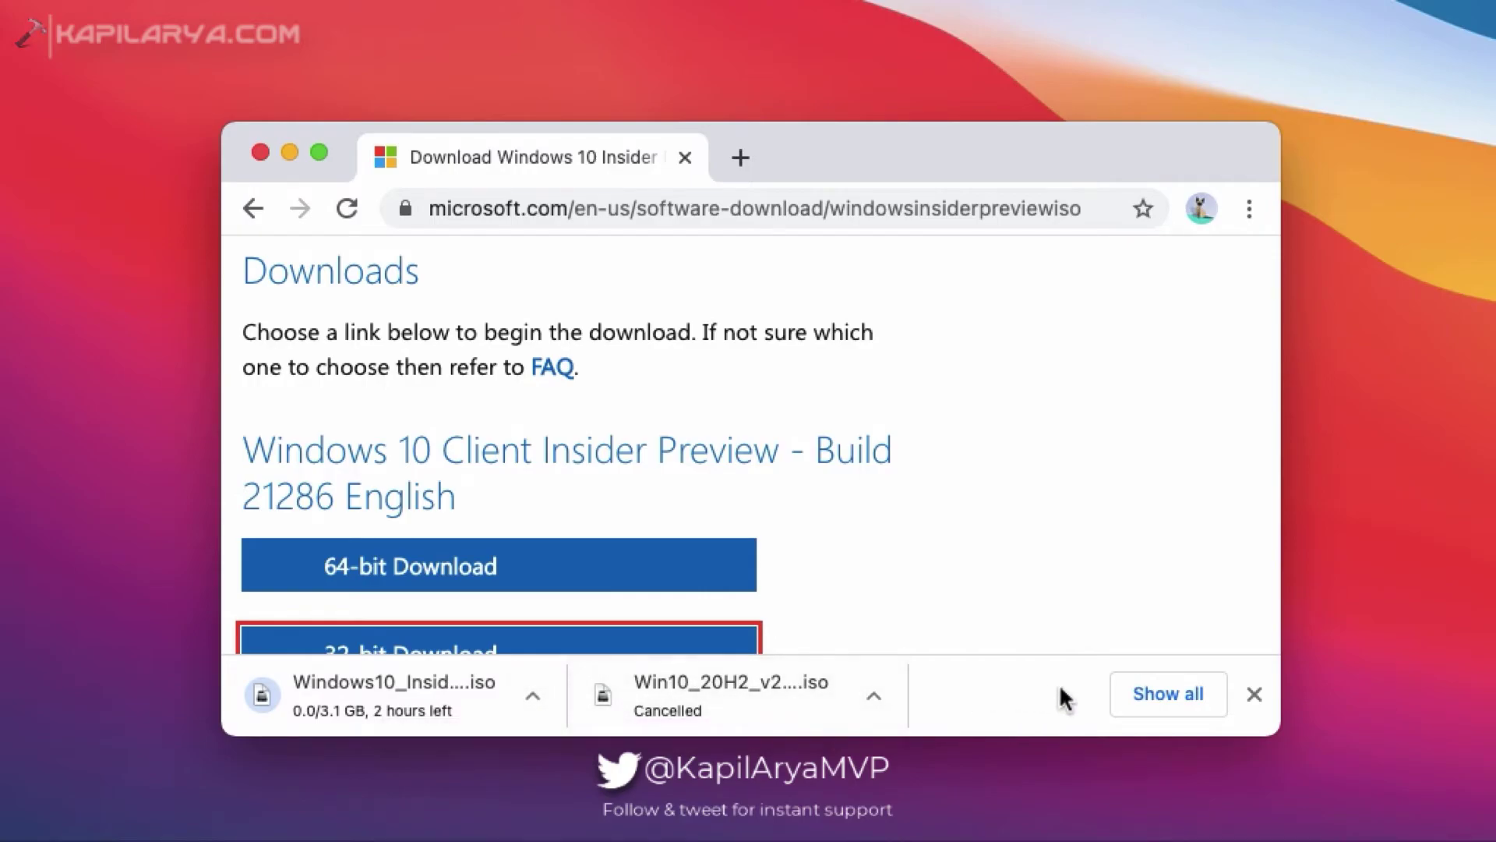
left_click(1152, 691)
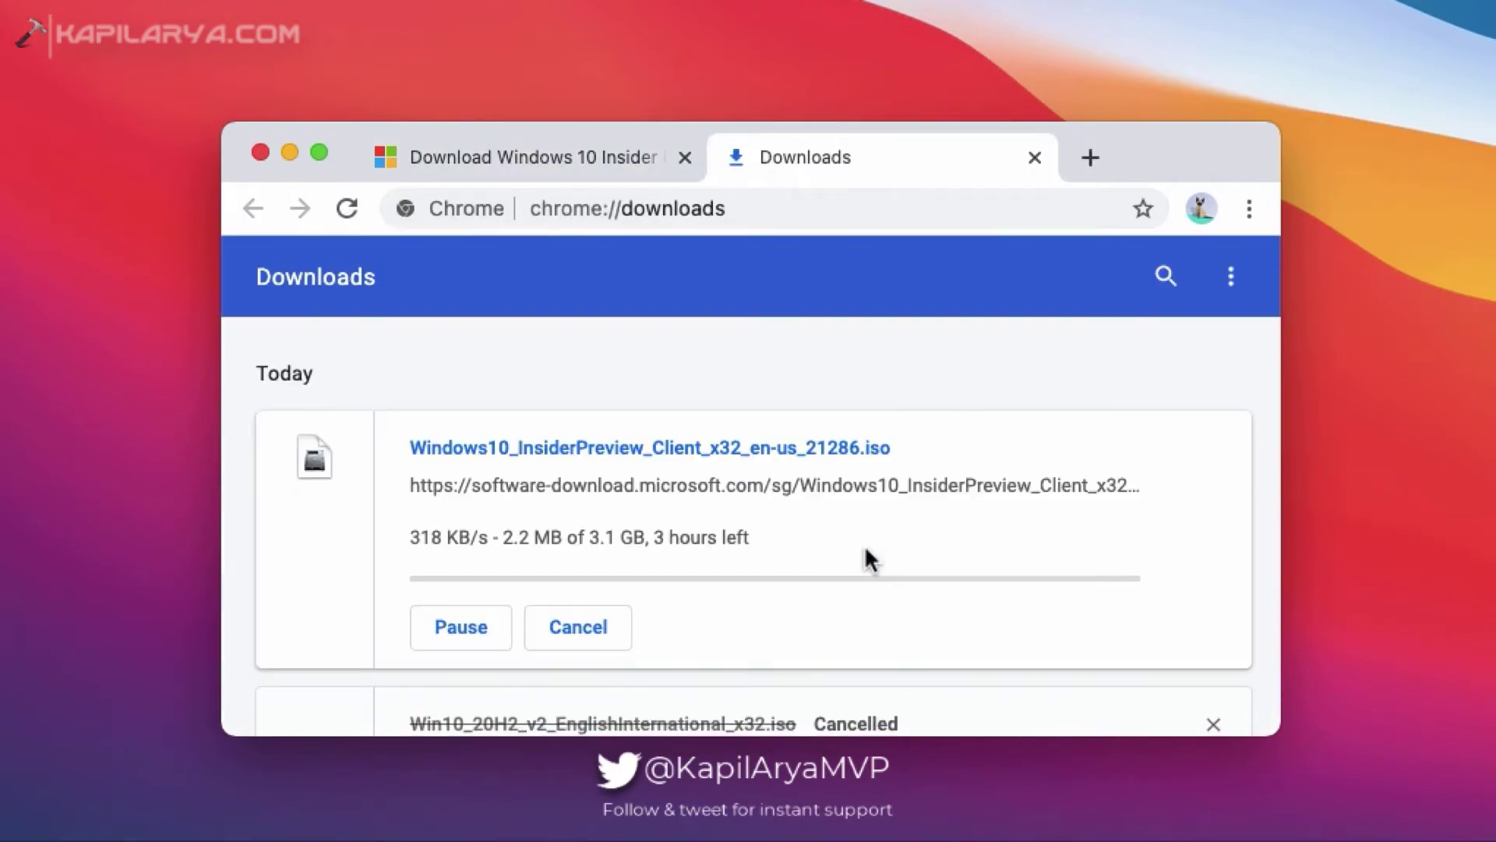
left_click(575, 635)
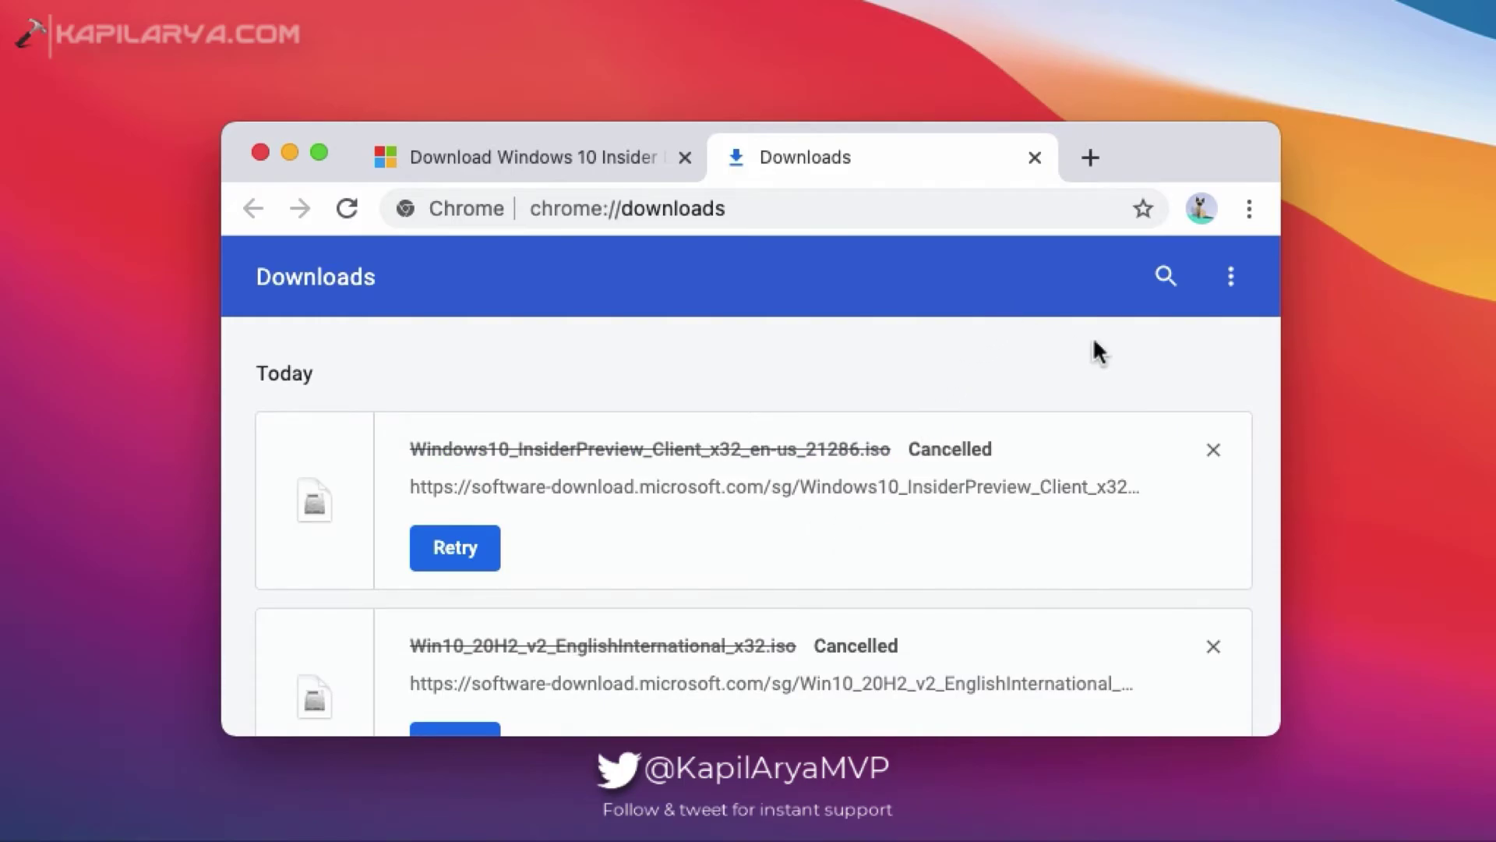
left_click(658, 167)
scroll(974, 428, "down", 3)
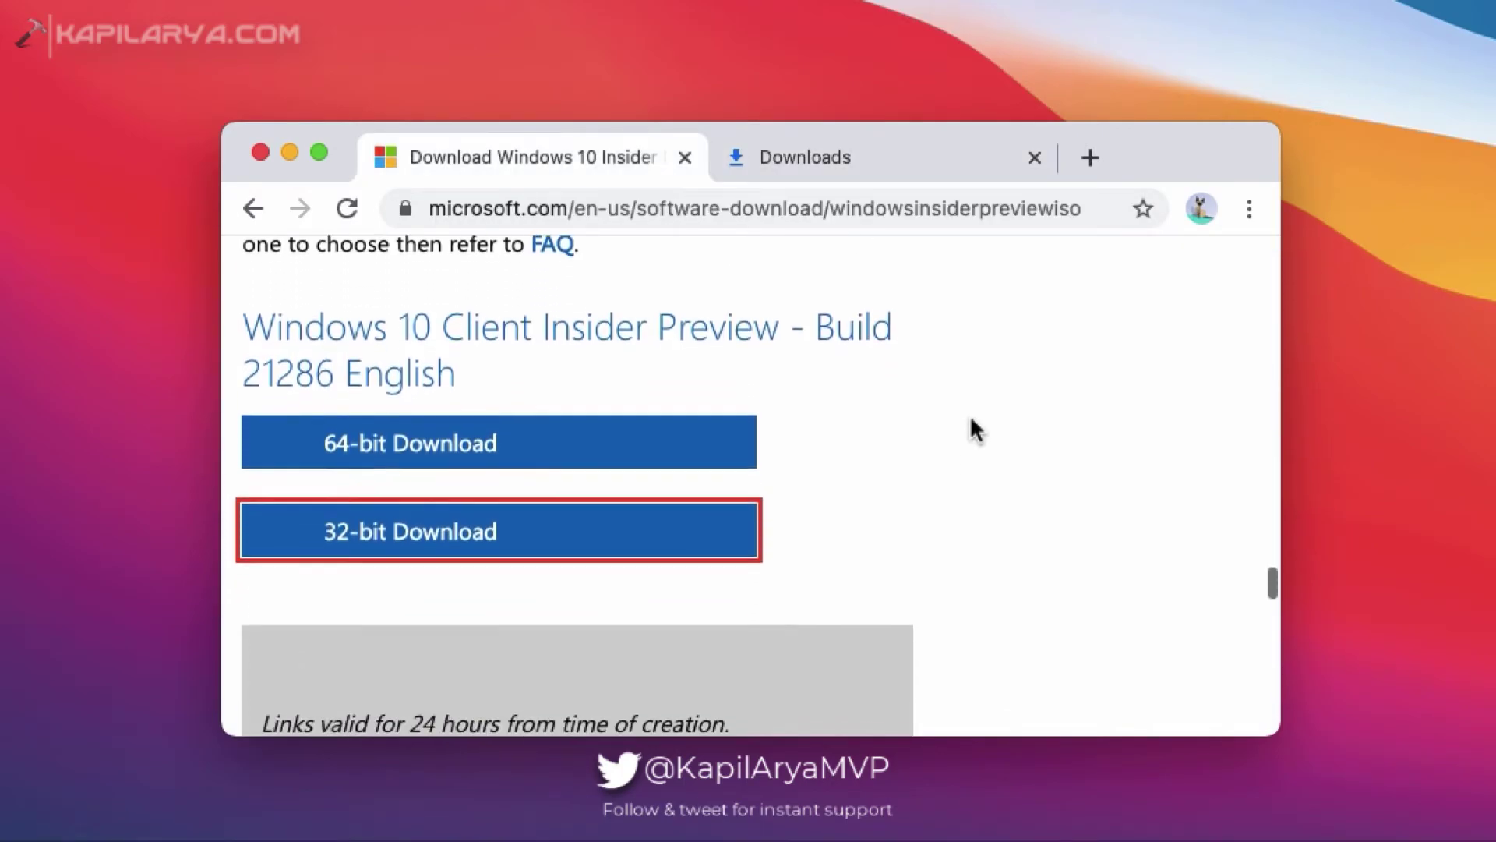
- Scroll through the 312 Windows 10 download results in Visual Studio Subscriptions
scroll(975, 427, "down", 2)
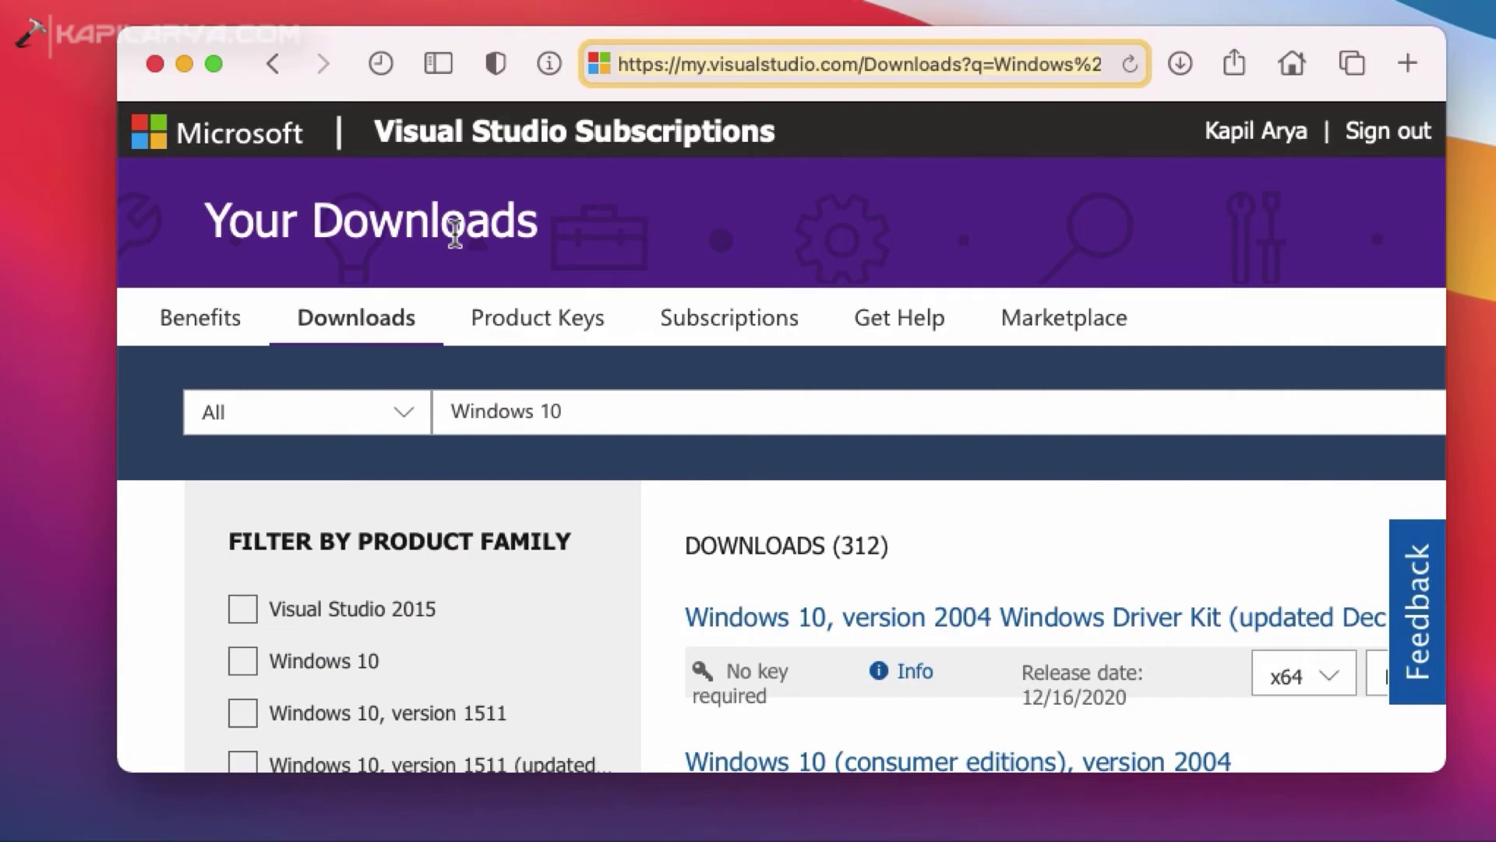
- Scroll the Product Family filter list and tick 'Windows 10, version 1909'
left_click(574, 412)
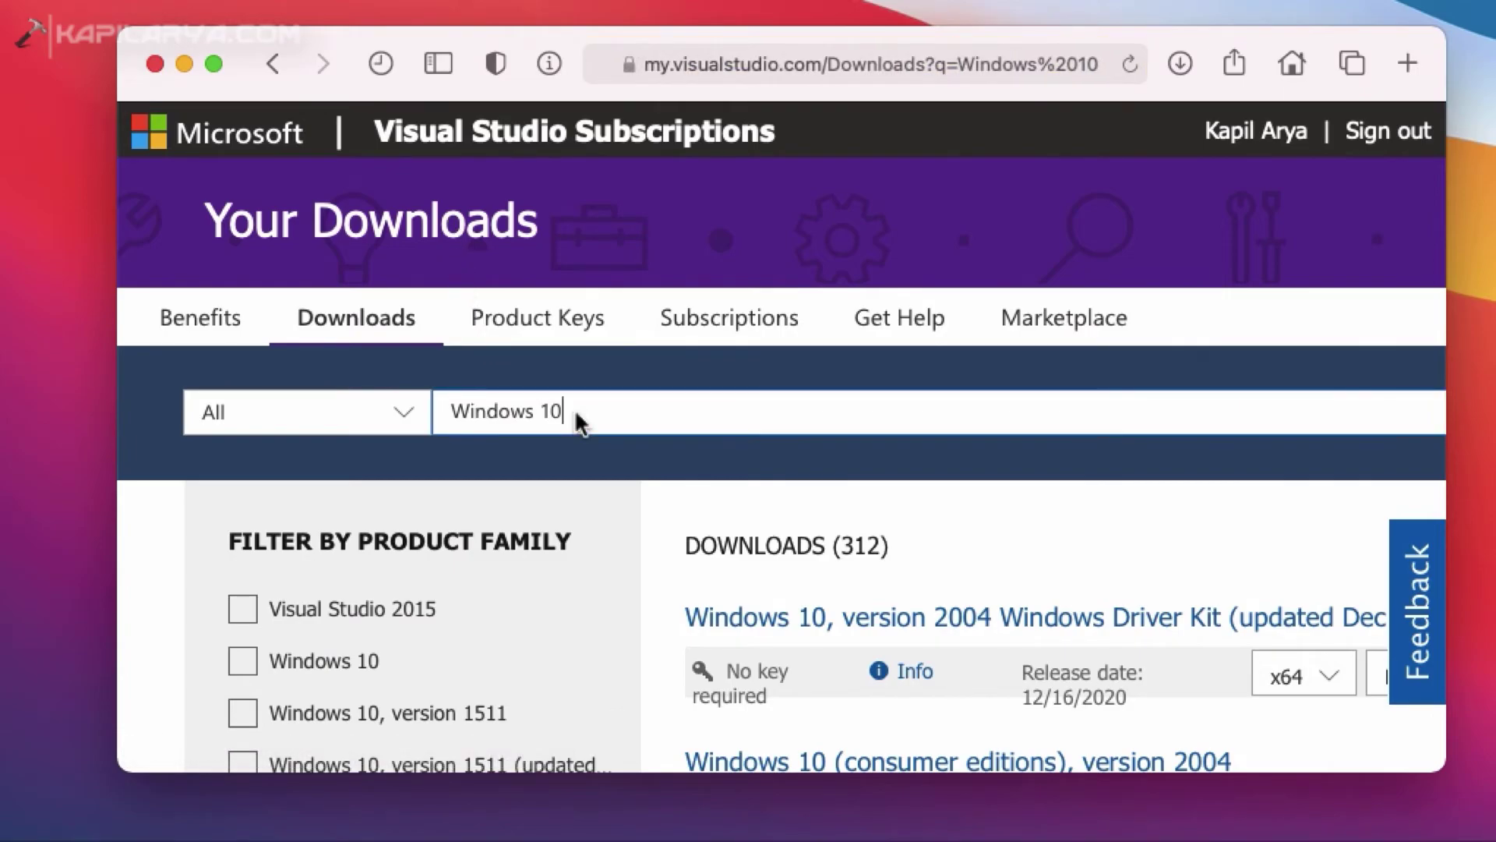
scroll(494, 527, "down", 2)
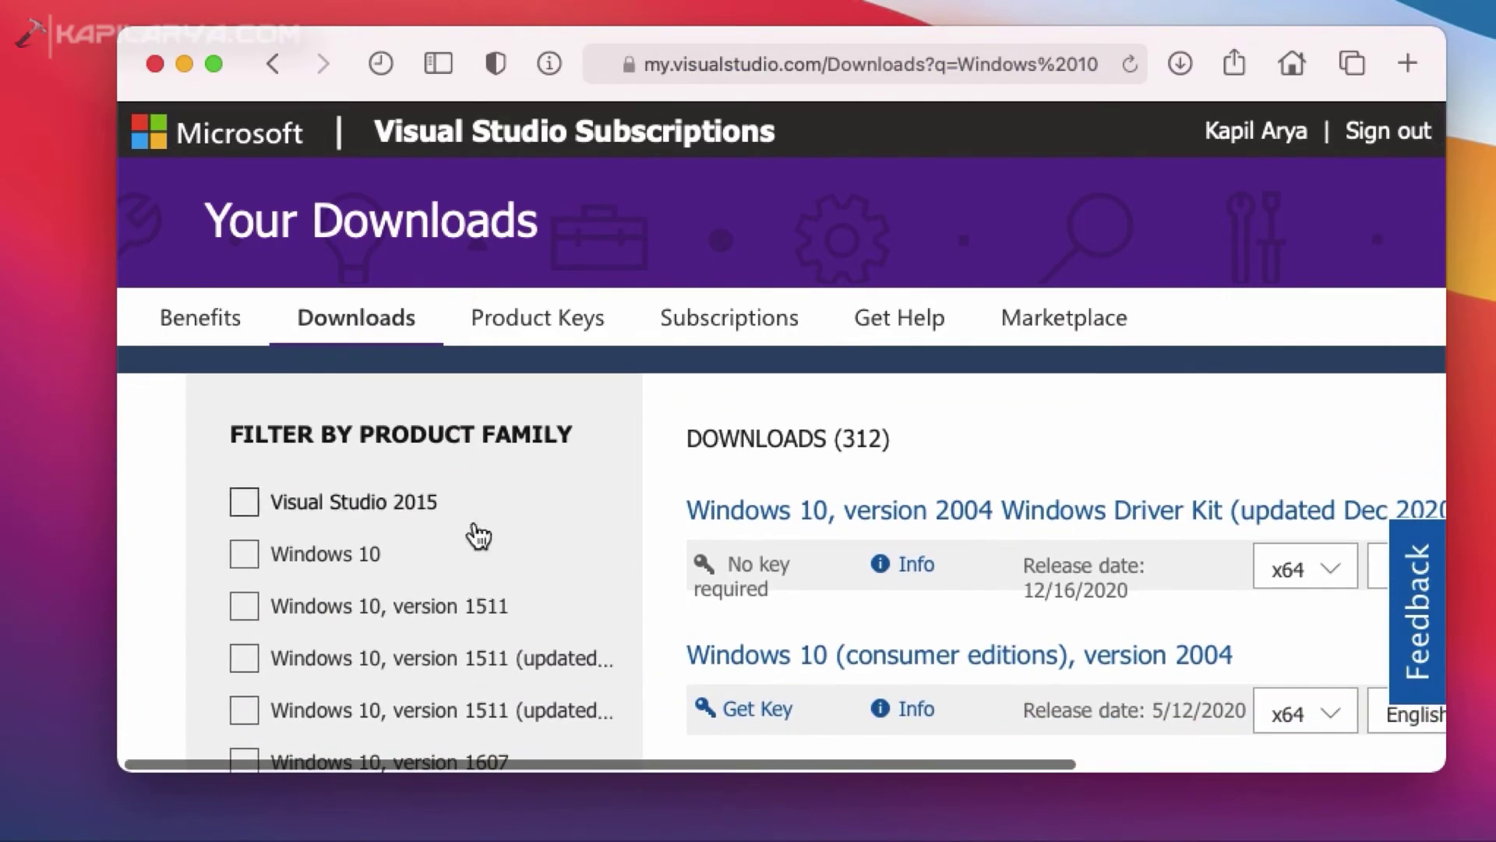
scroll(501, 592, "down", 2)
scroll(503, 592, "right", 1)
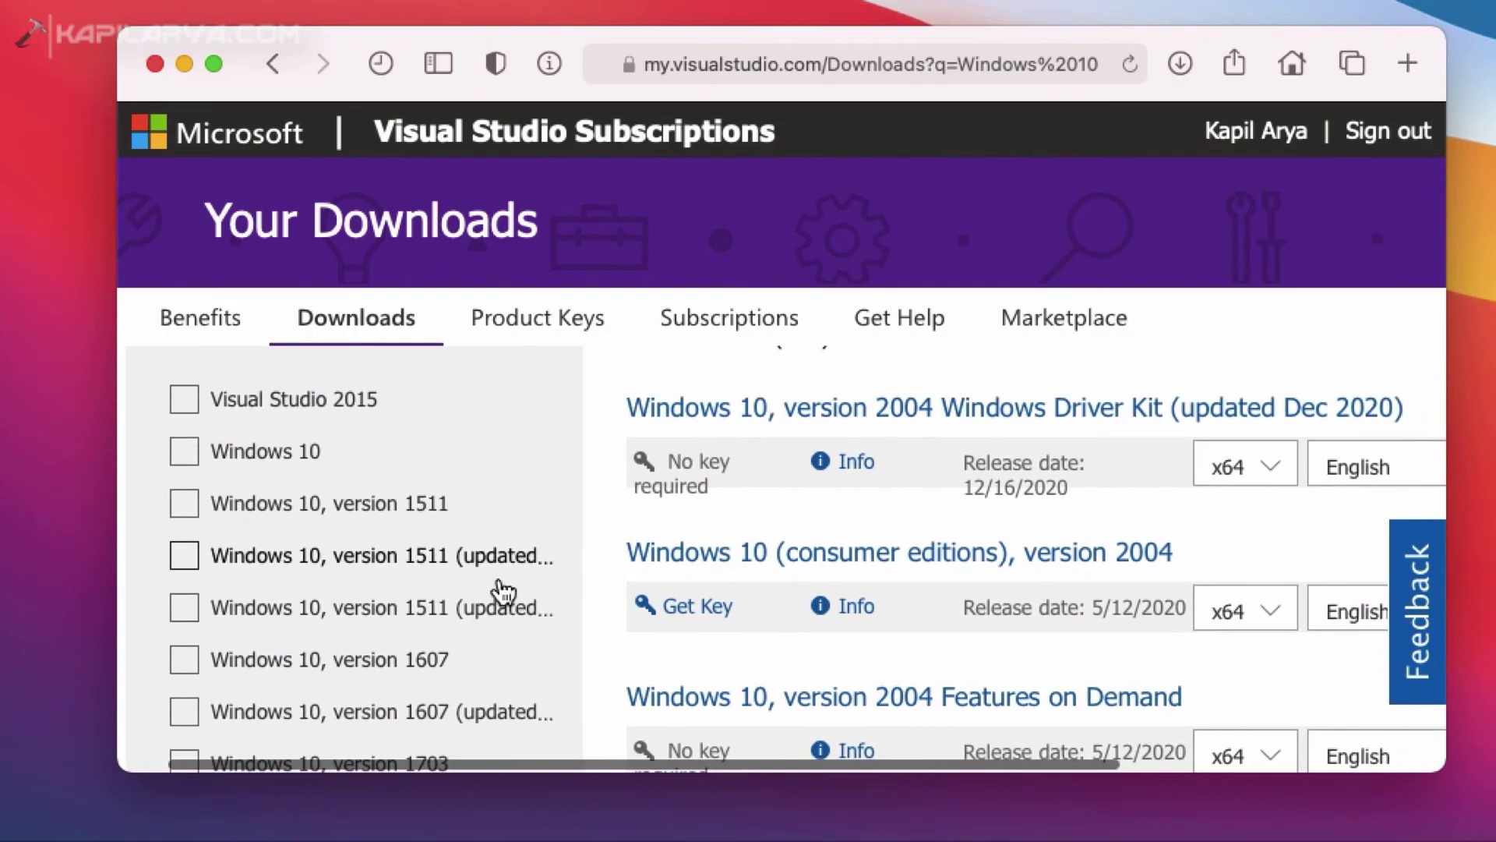
scroll(325, 552, "down", 3)
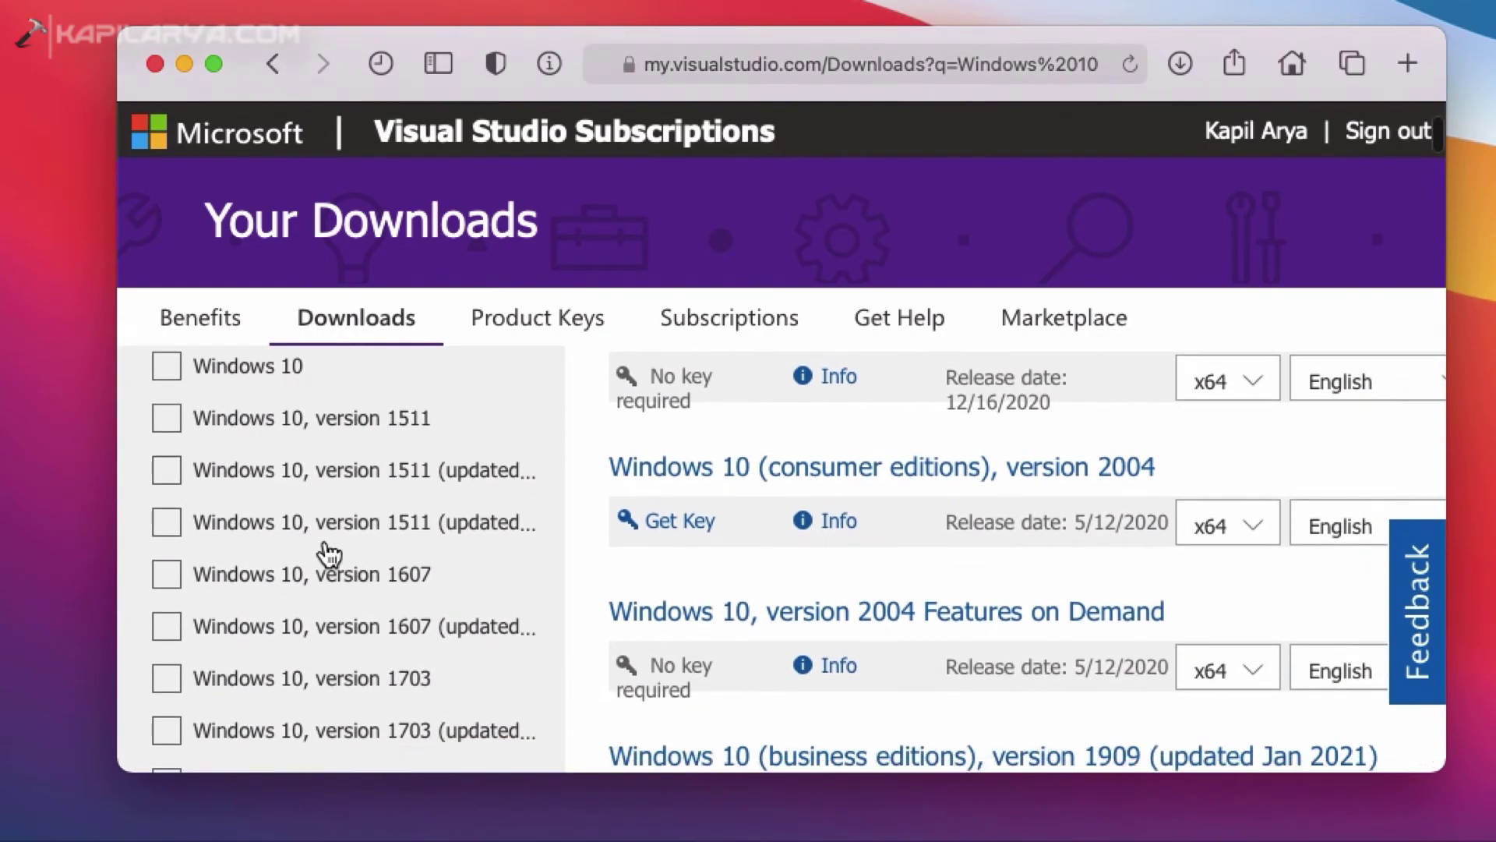
scroll(325, 552, "up", 2)
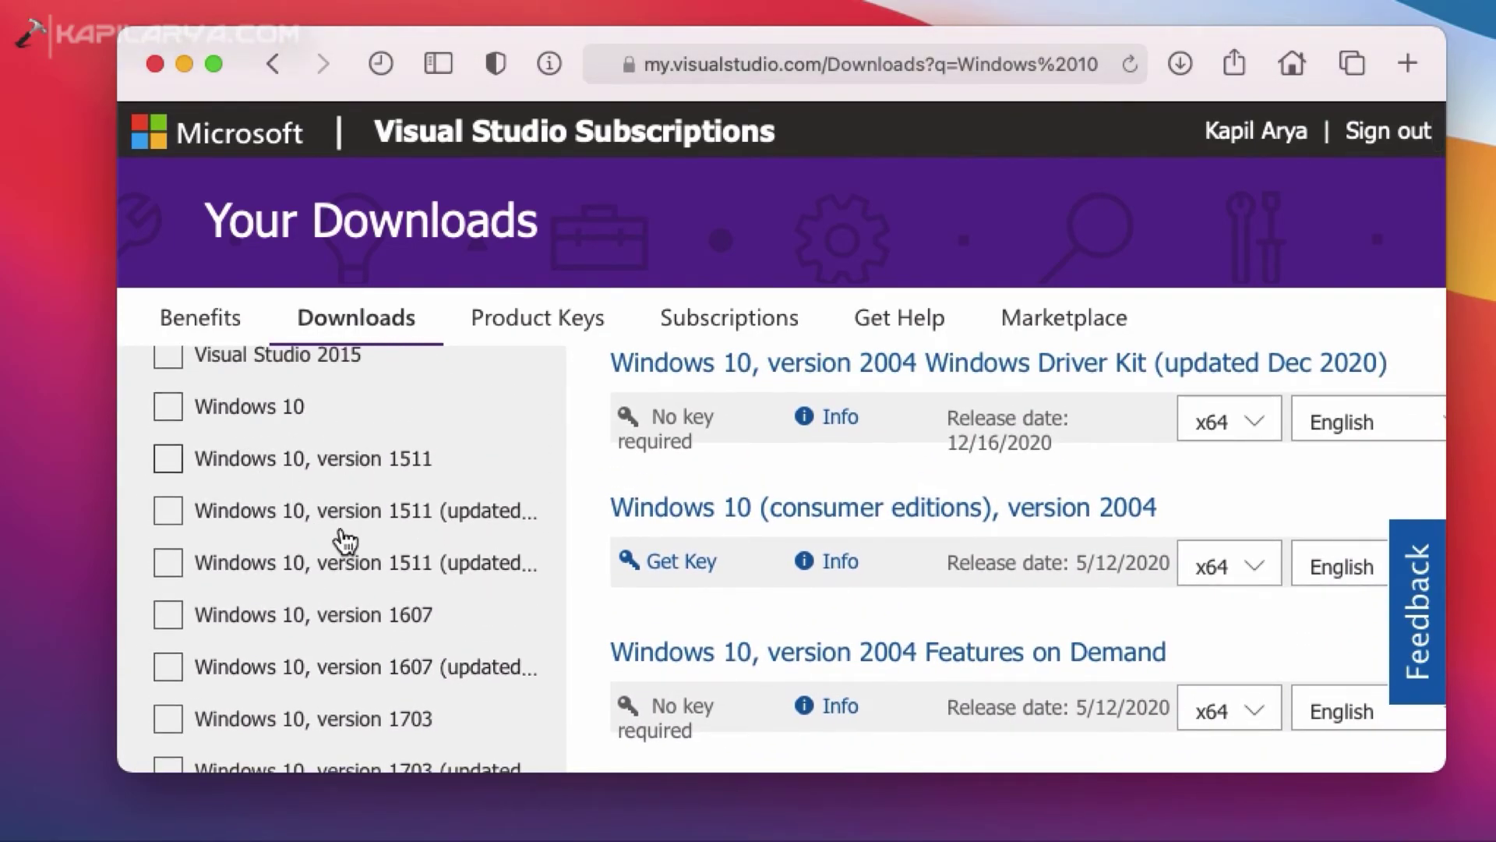
scroll(340, 618, "down", 6)
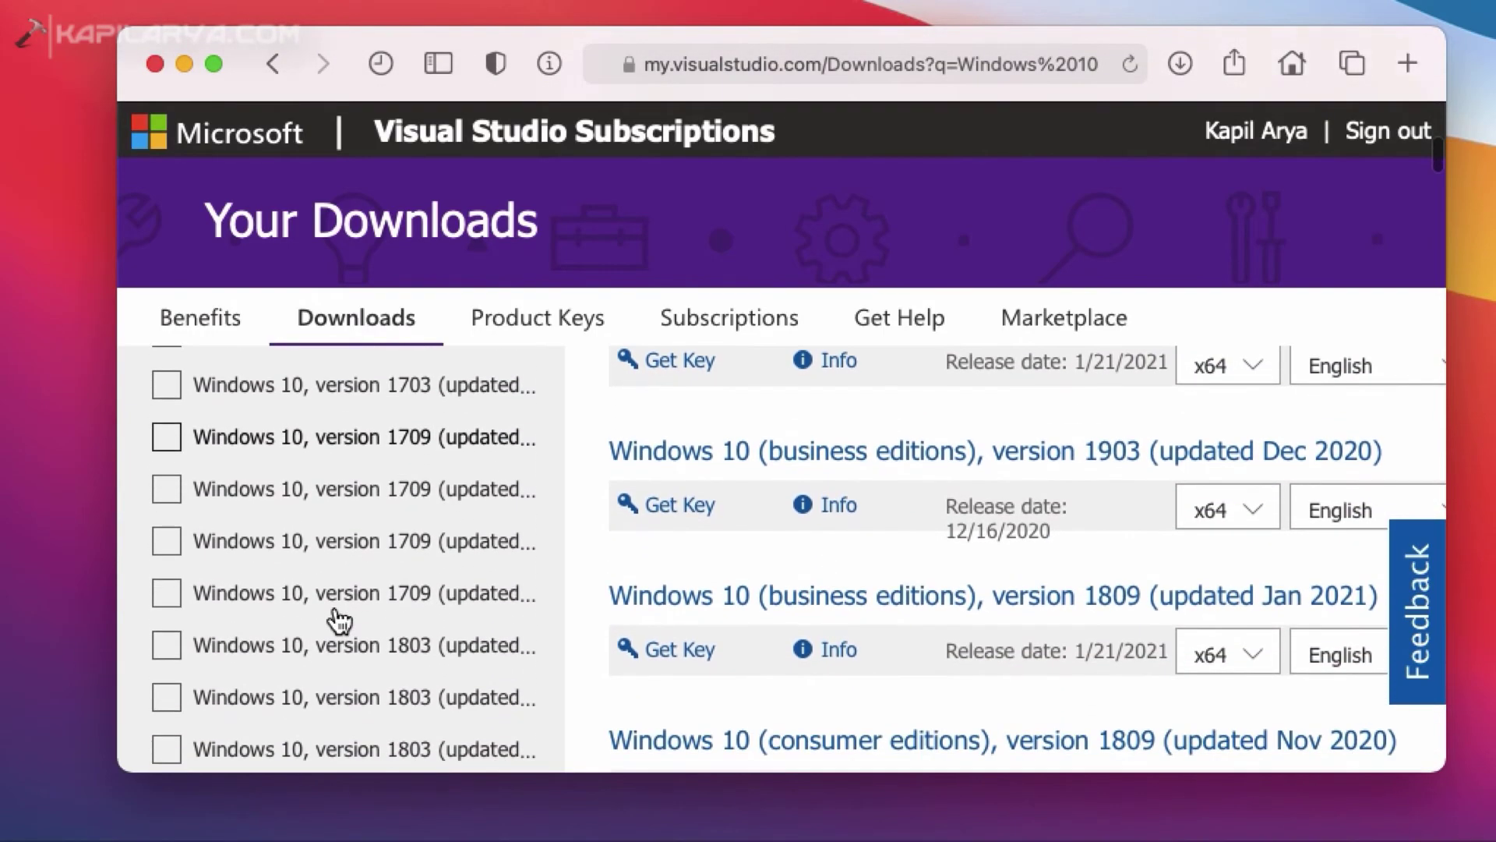
scroll(340, 621, "down", 7)
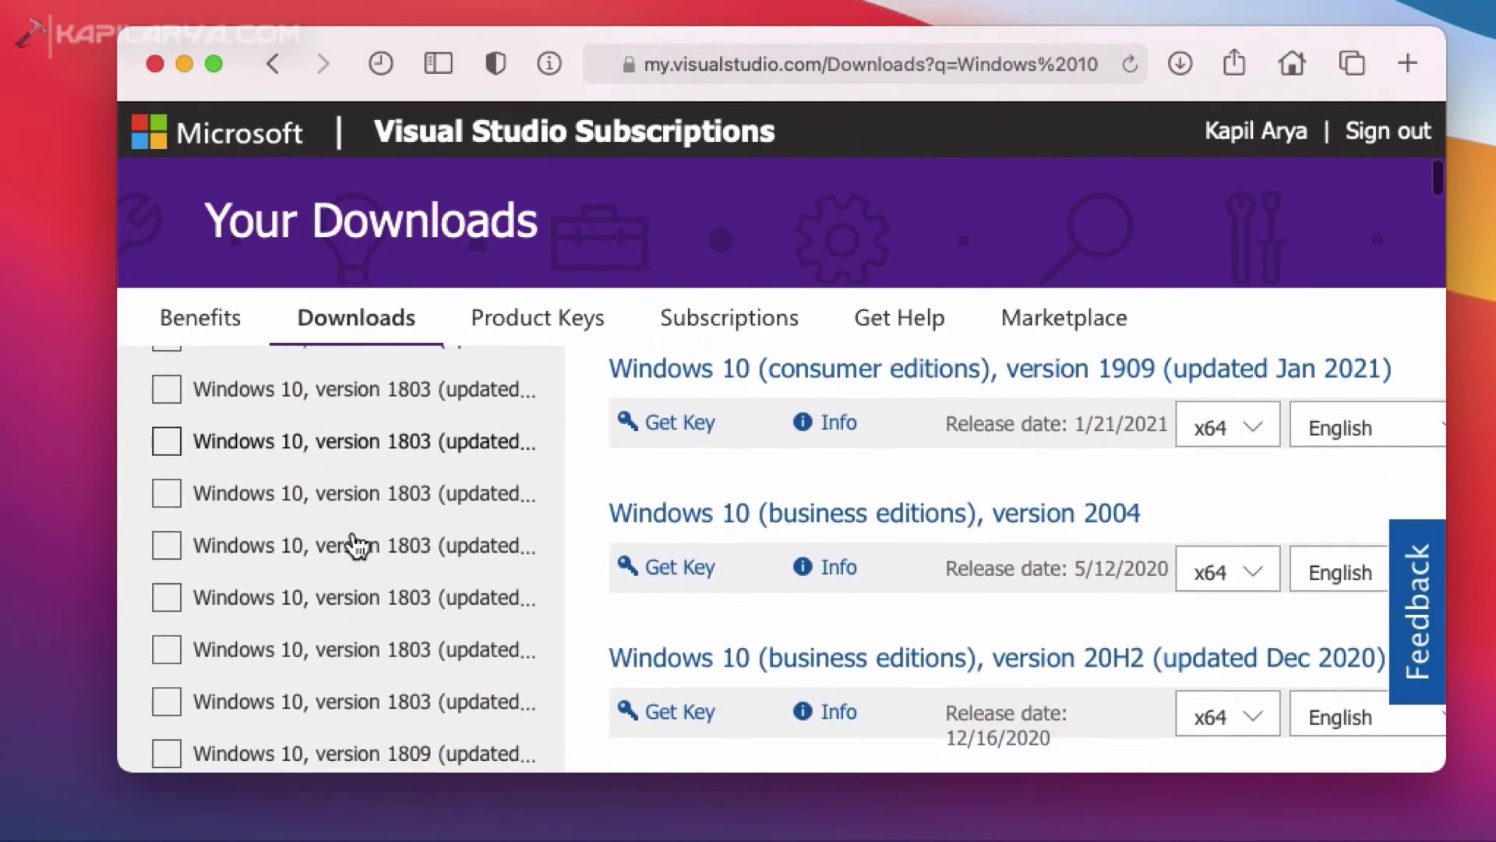
scroll(357, 547, "down", 8)
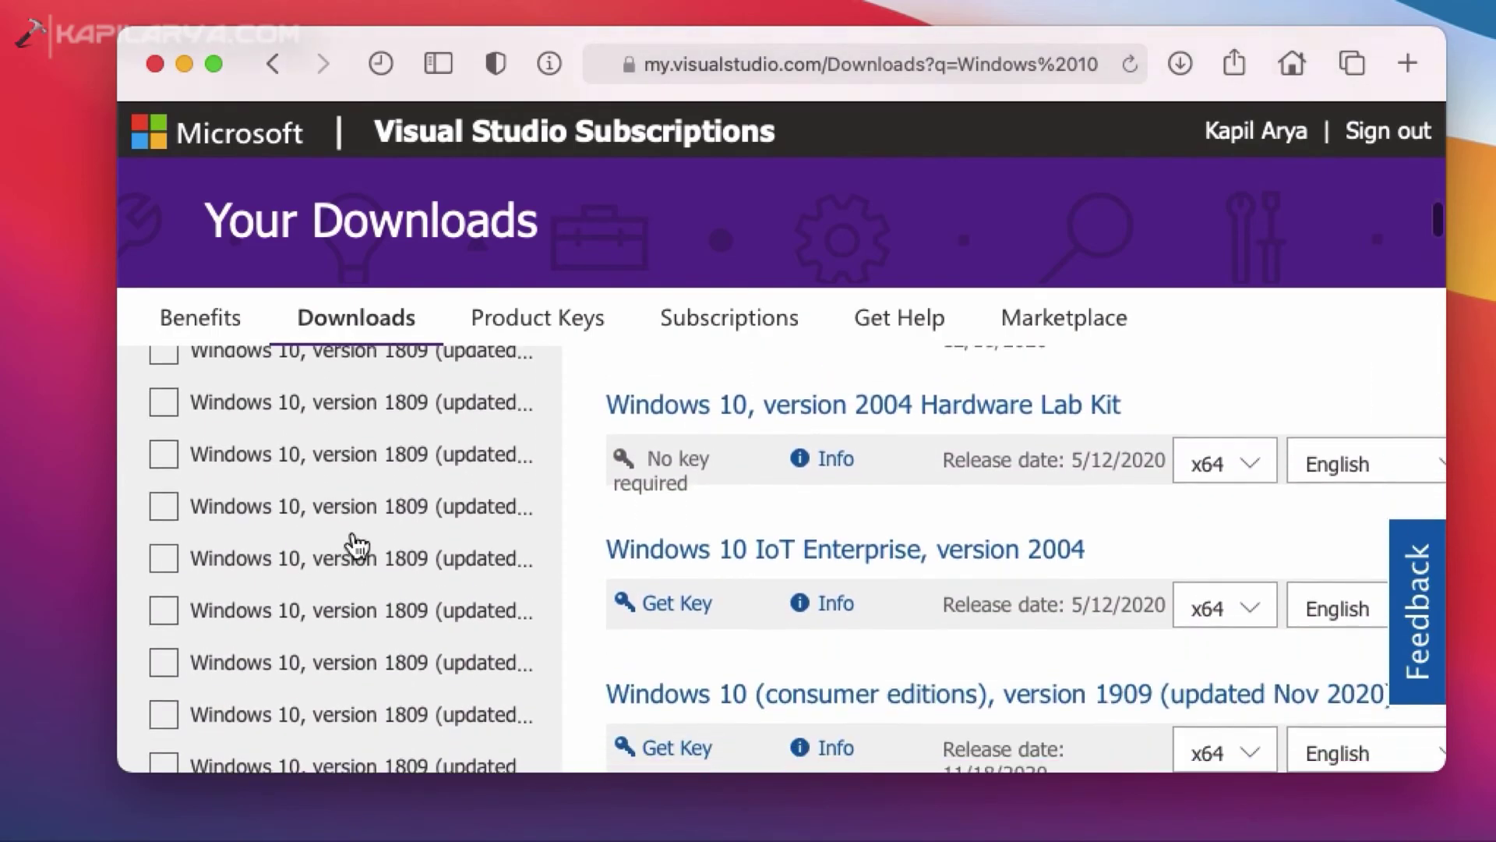
scroll(357, 547, "down", 8)
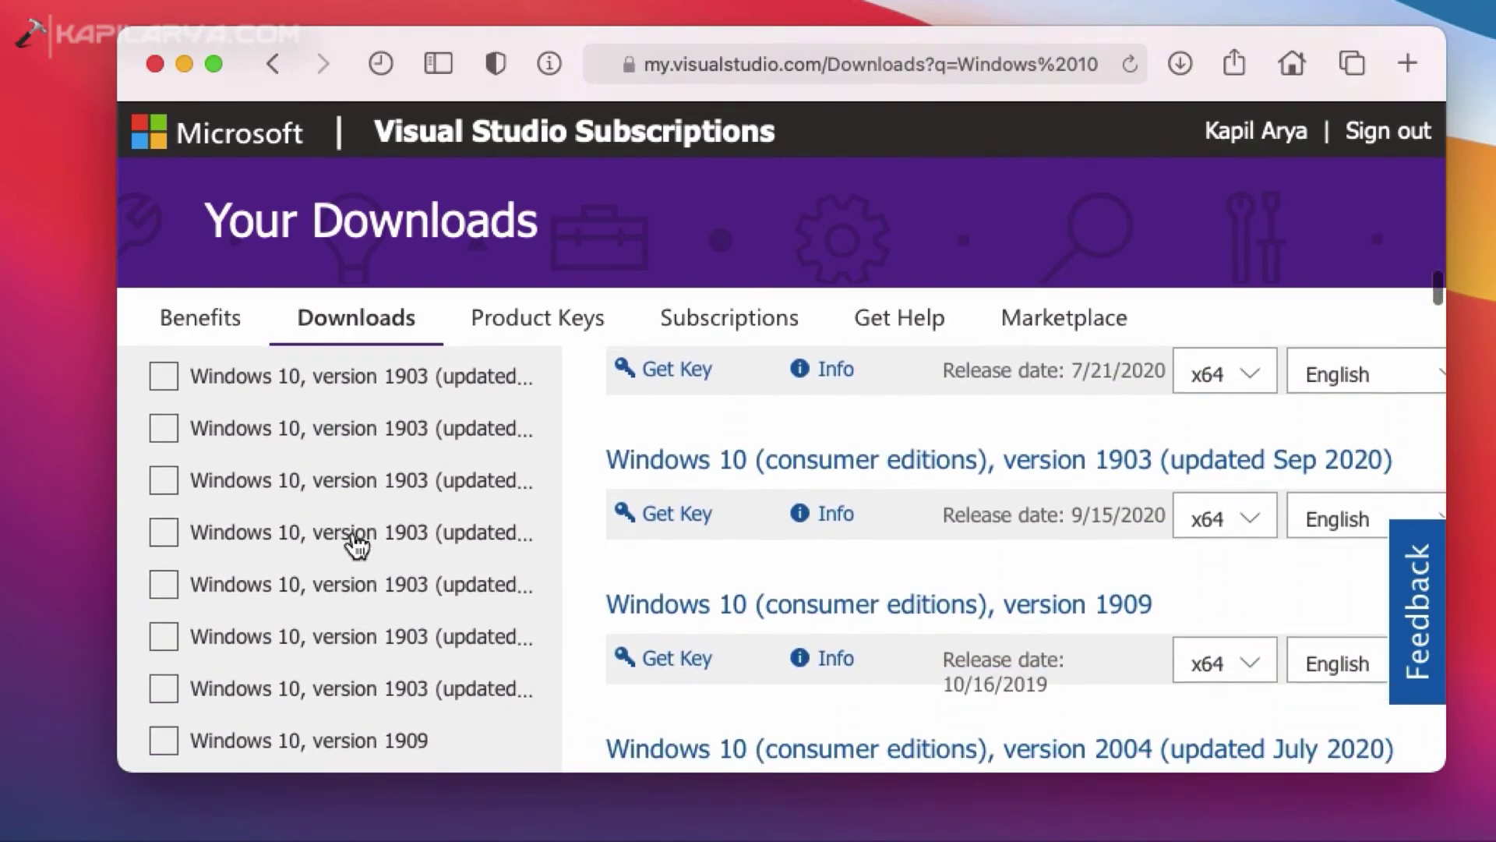
scroll(357, 547, "down", 8)
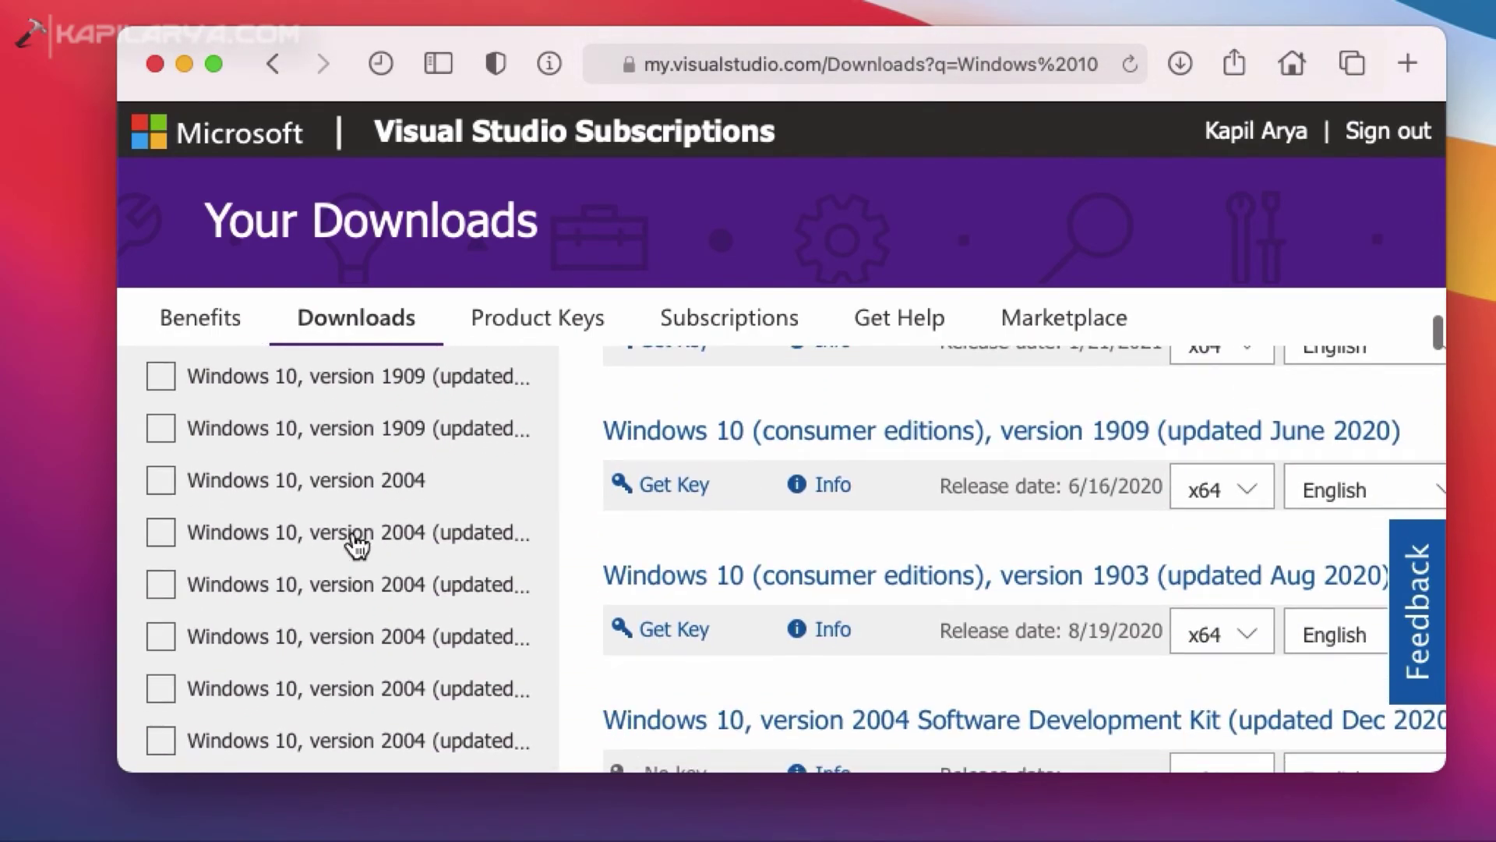
scroll(357, 547, "down", 8)
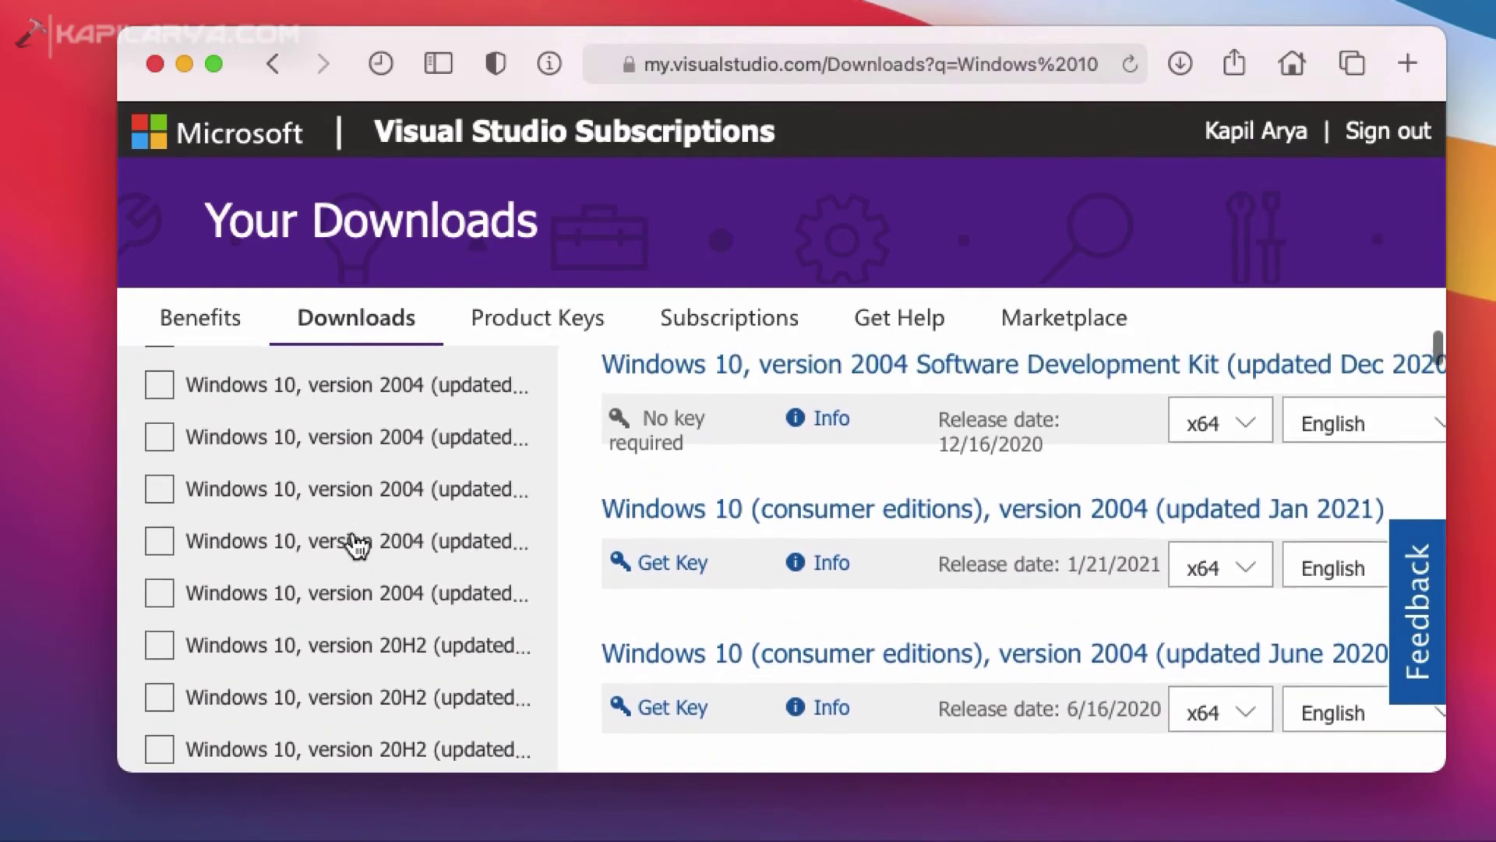
scroll(357, 547, "up", 8)
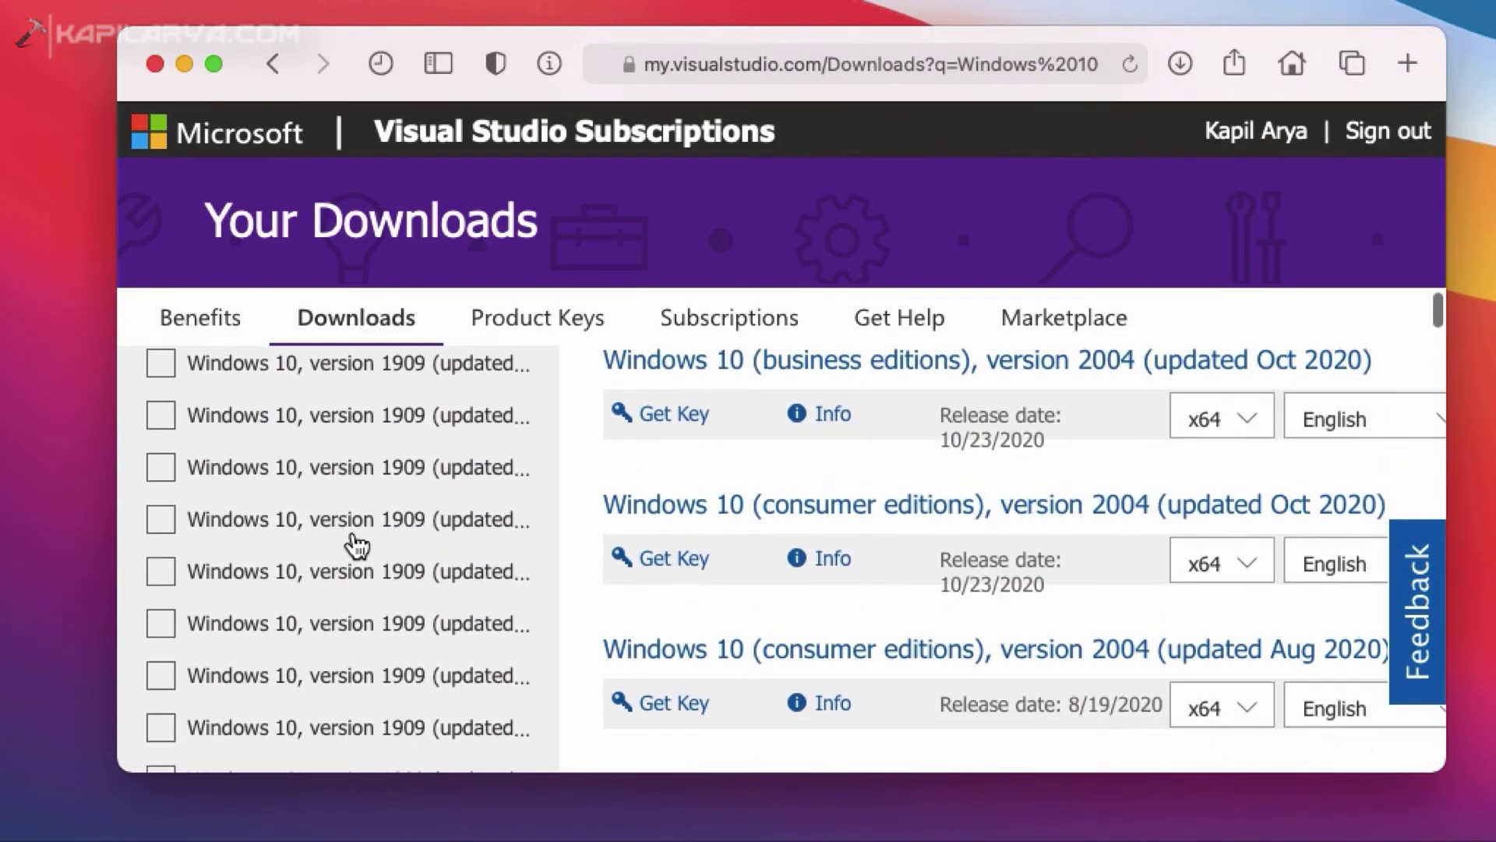
scroll(357, 547, "up", 5)
scroll(356, 452, "down", 2)
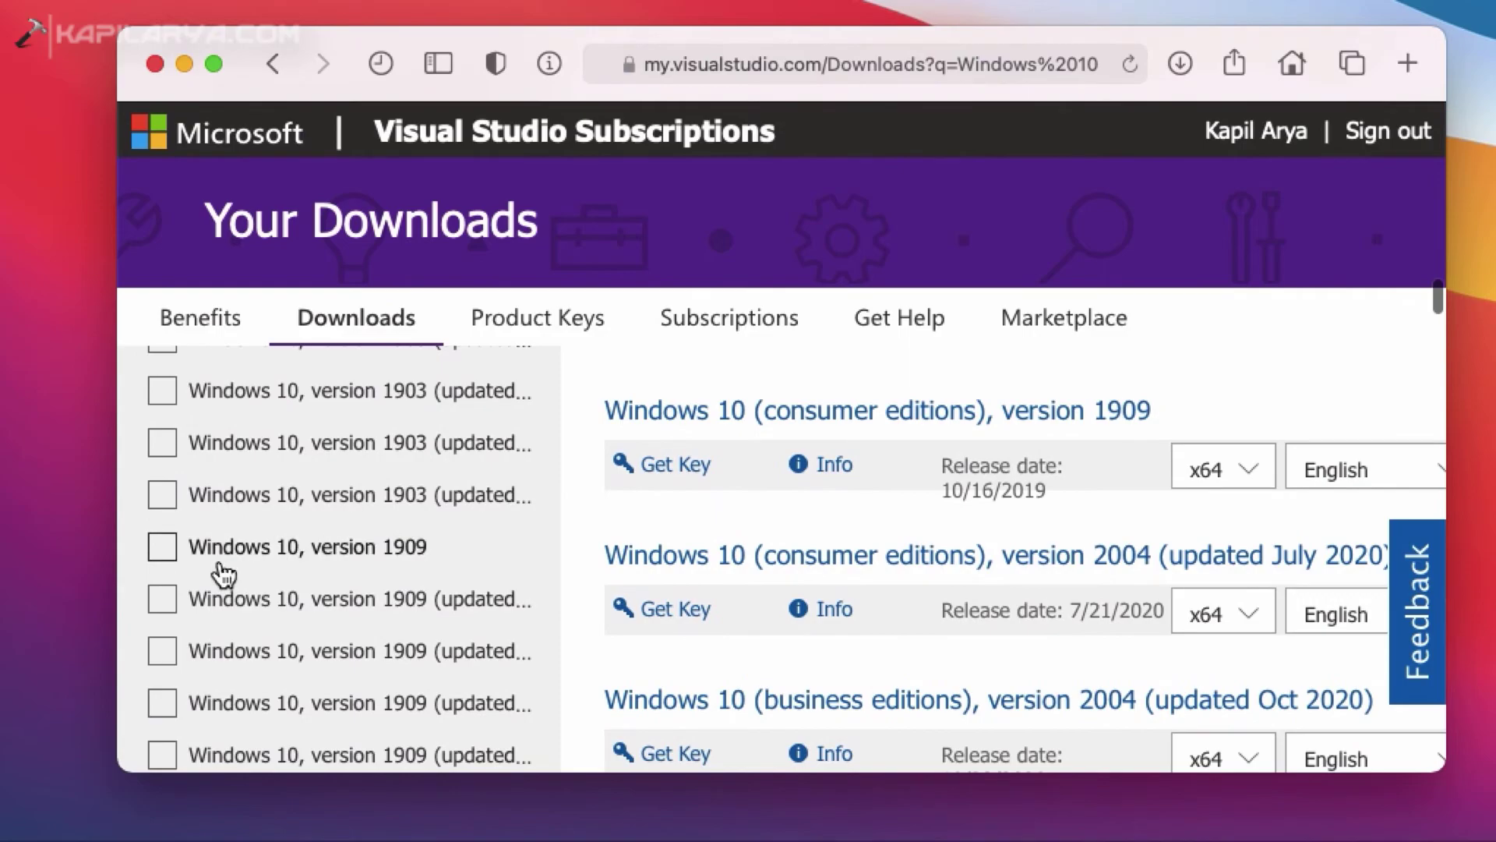
left_click(170, 557)
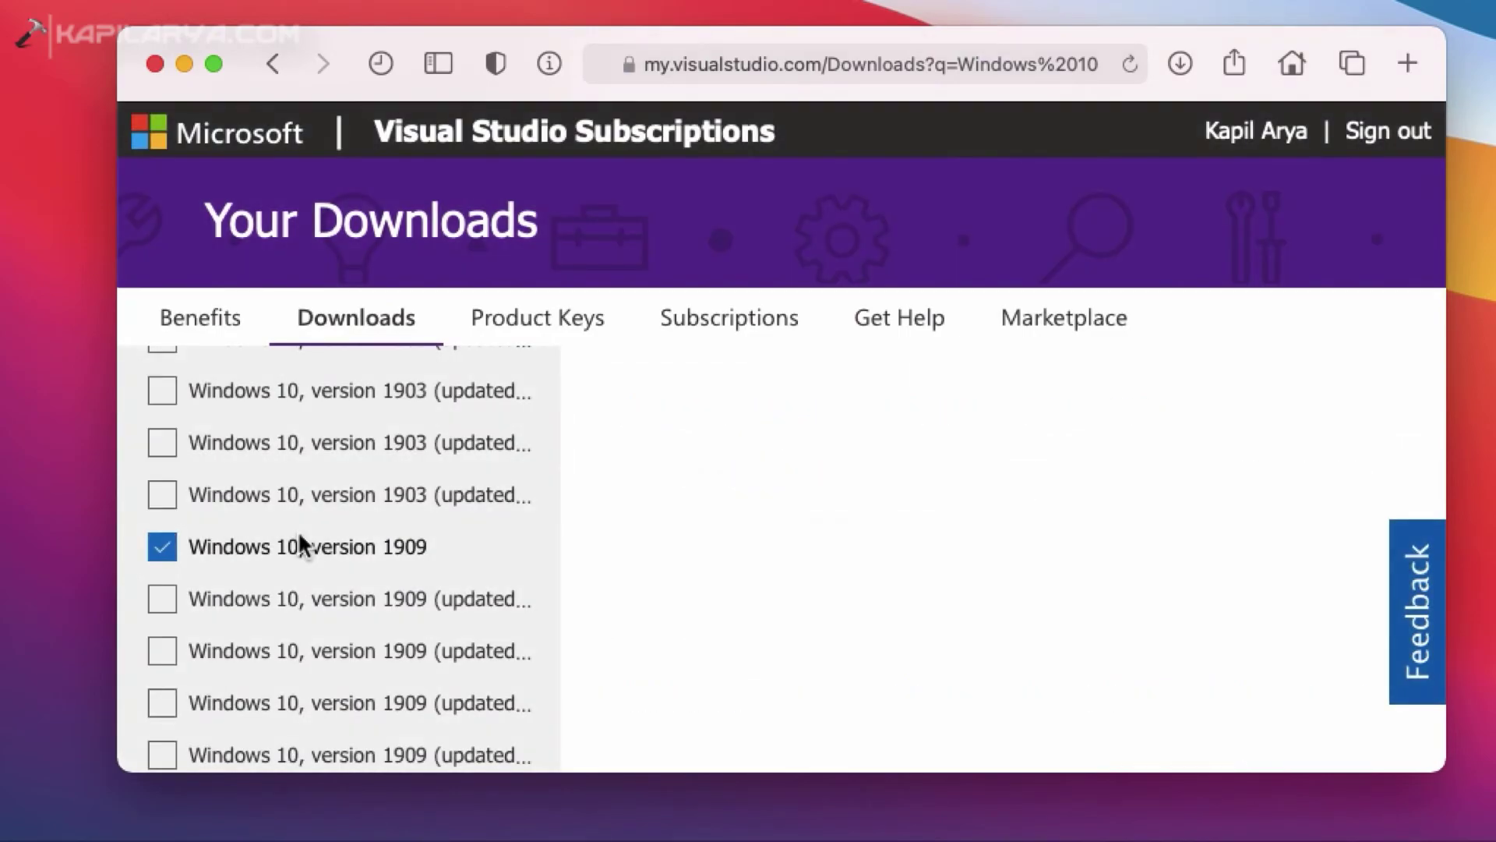
scroll(975, 508, "up", 5)
scroll(976, 507, "up", 6)
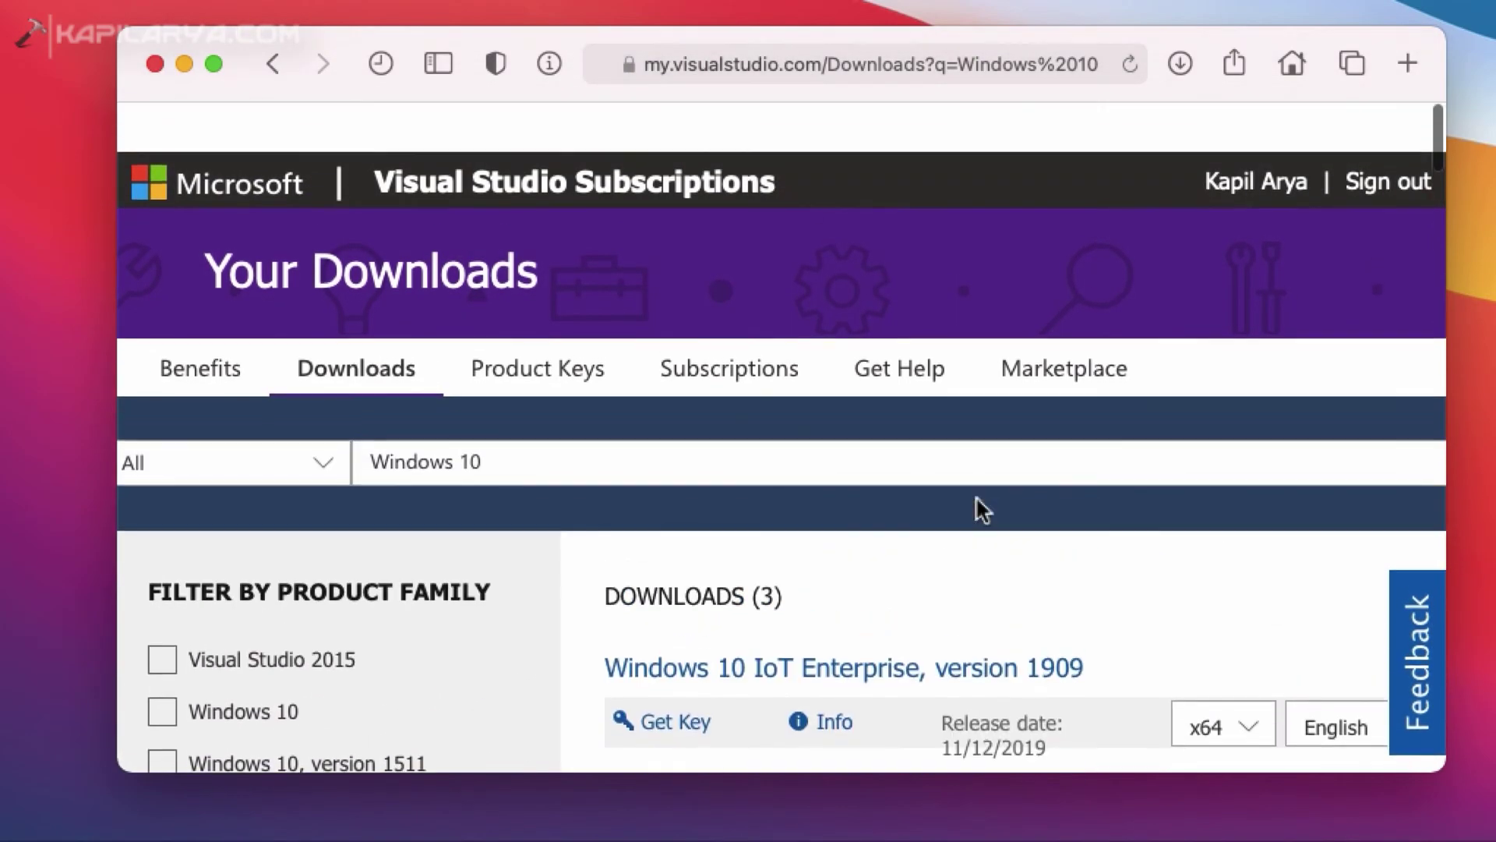
scroll(881, 532, "down", 5)
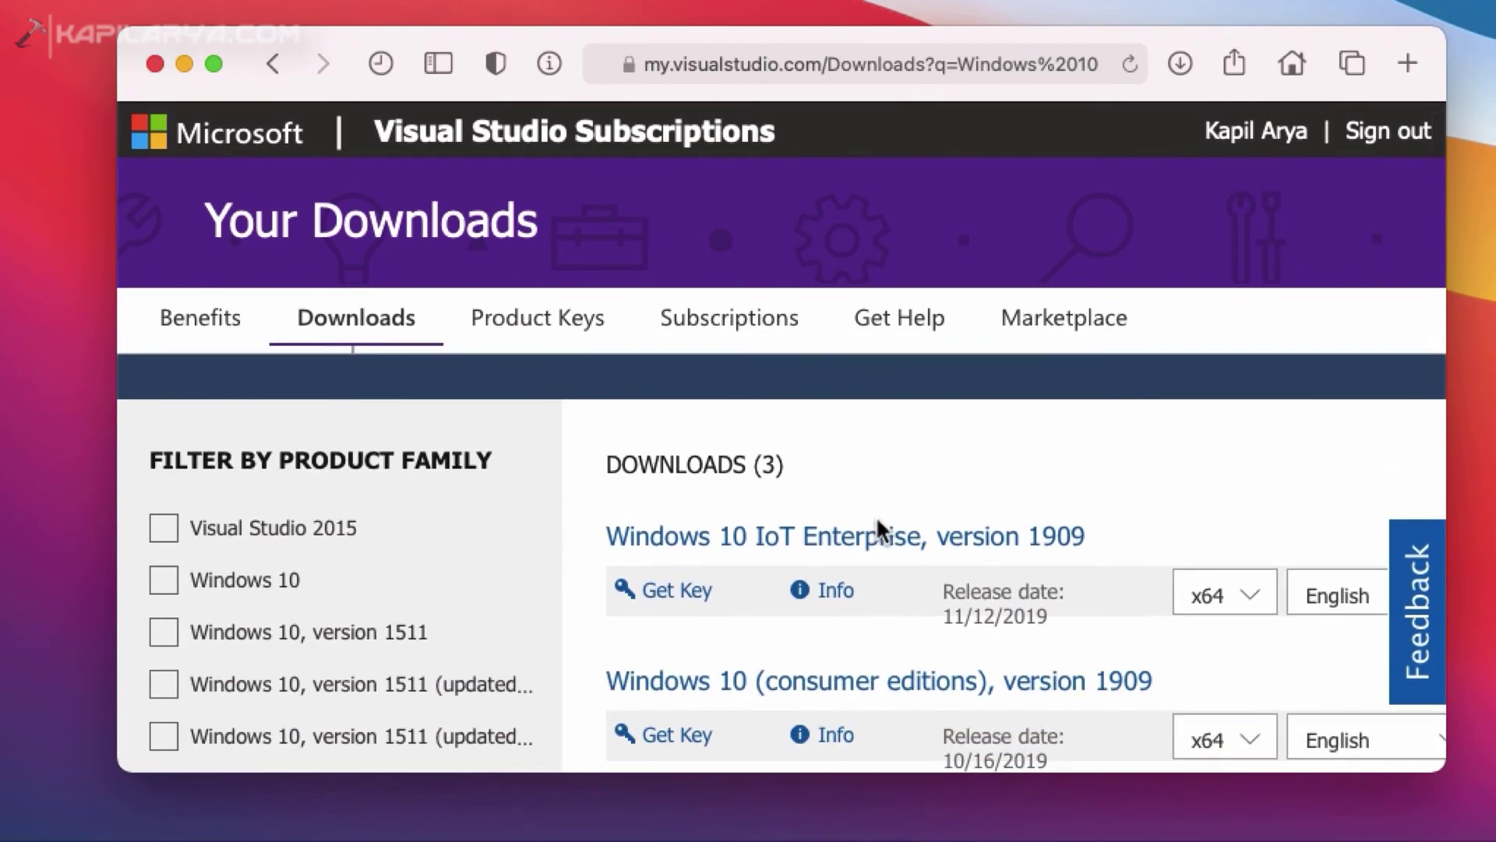
scroll(876, 588, "down", 3)
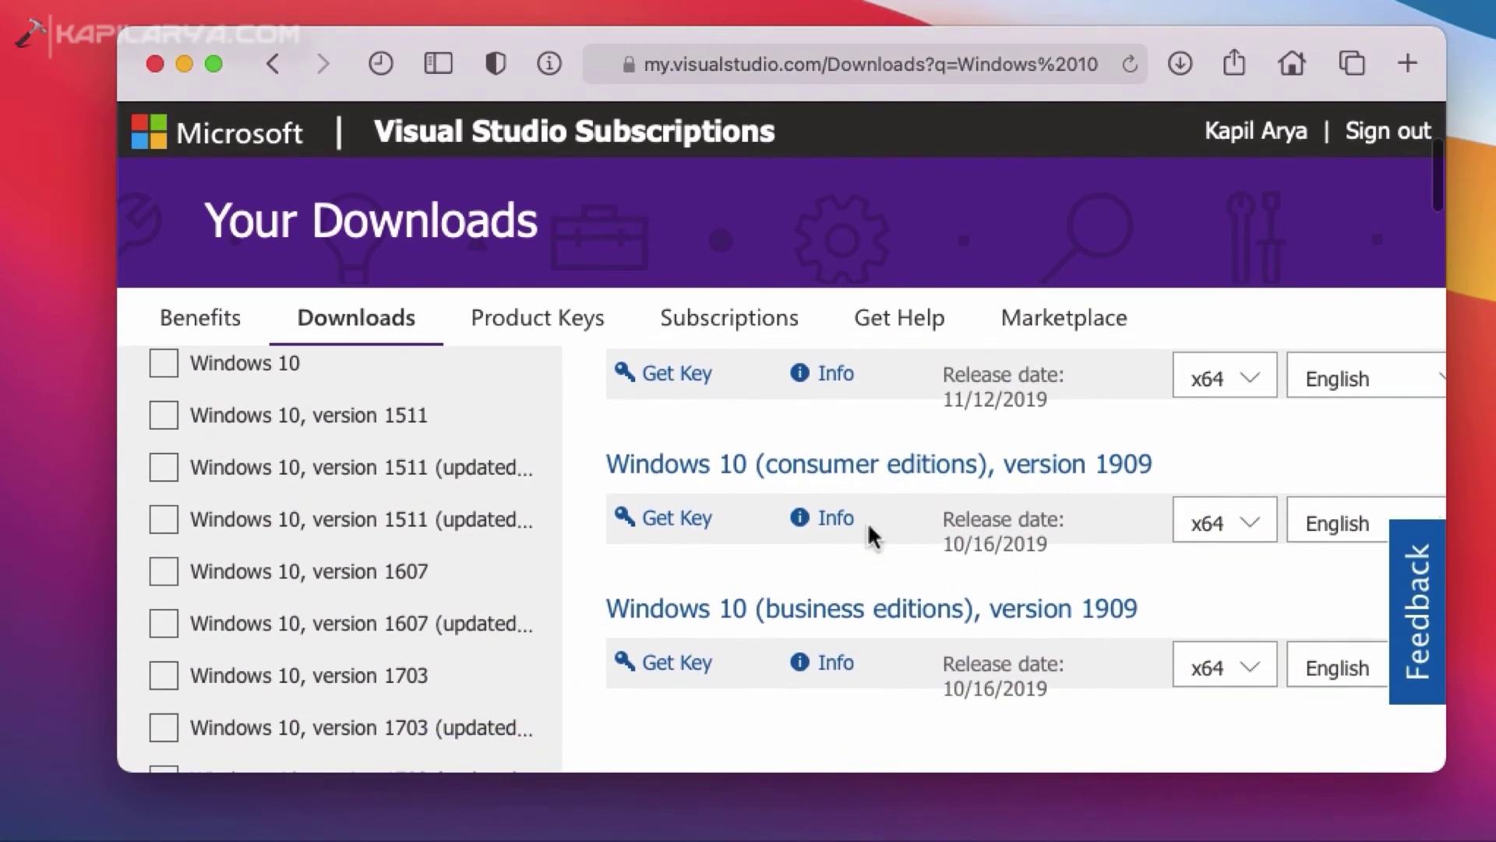
left_click(838, 521)
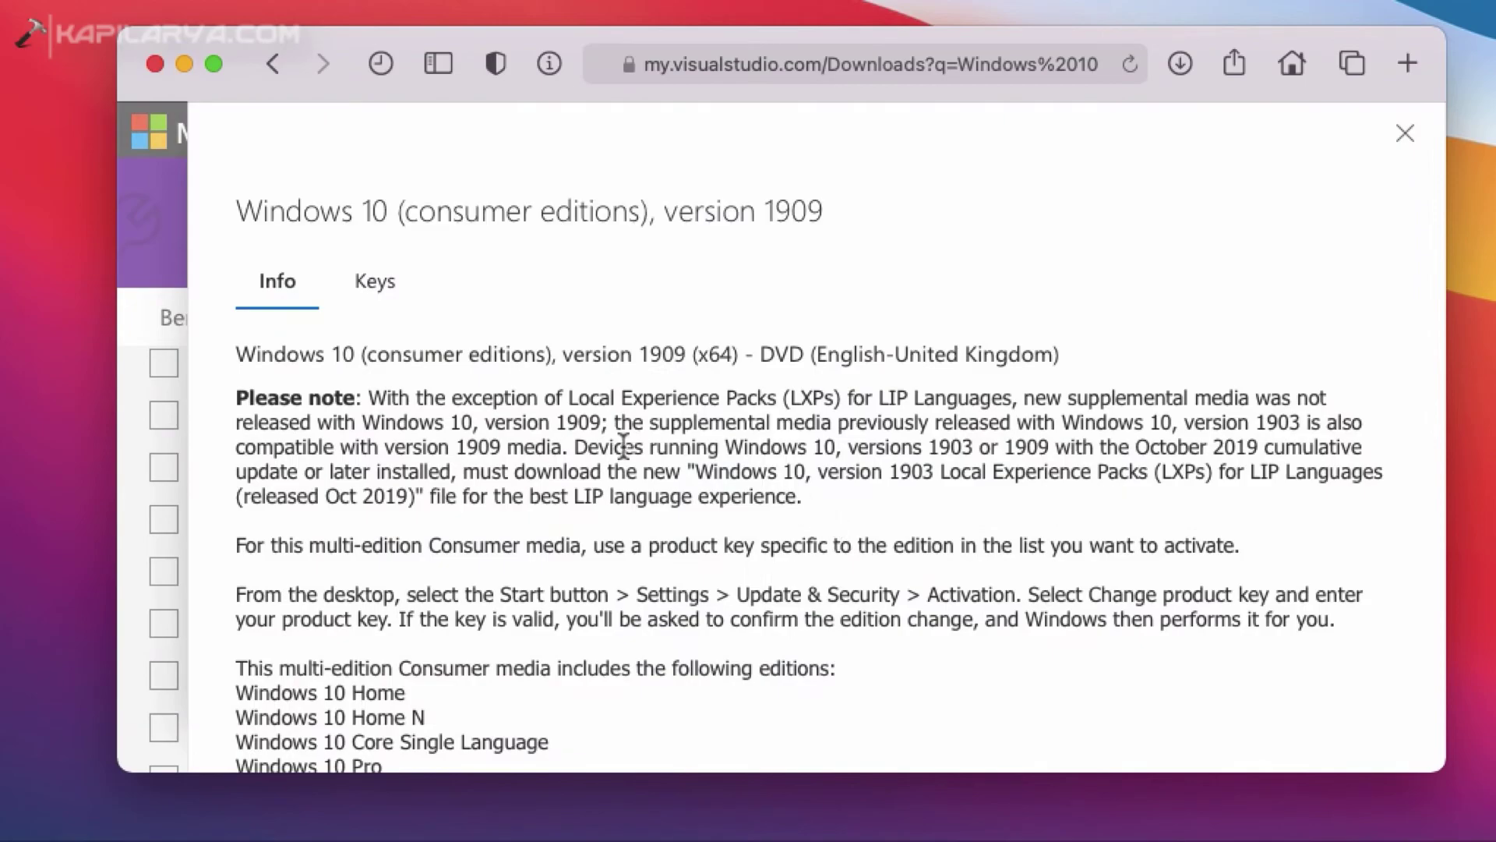
scroll(677, 427, "down", 5)
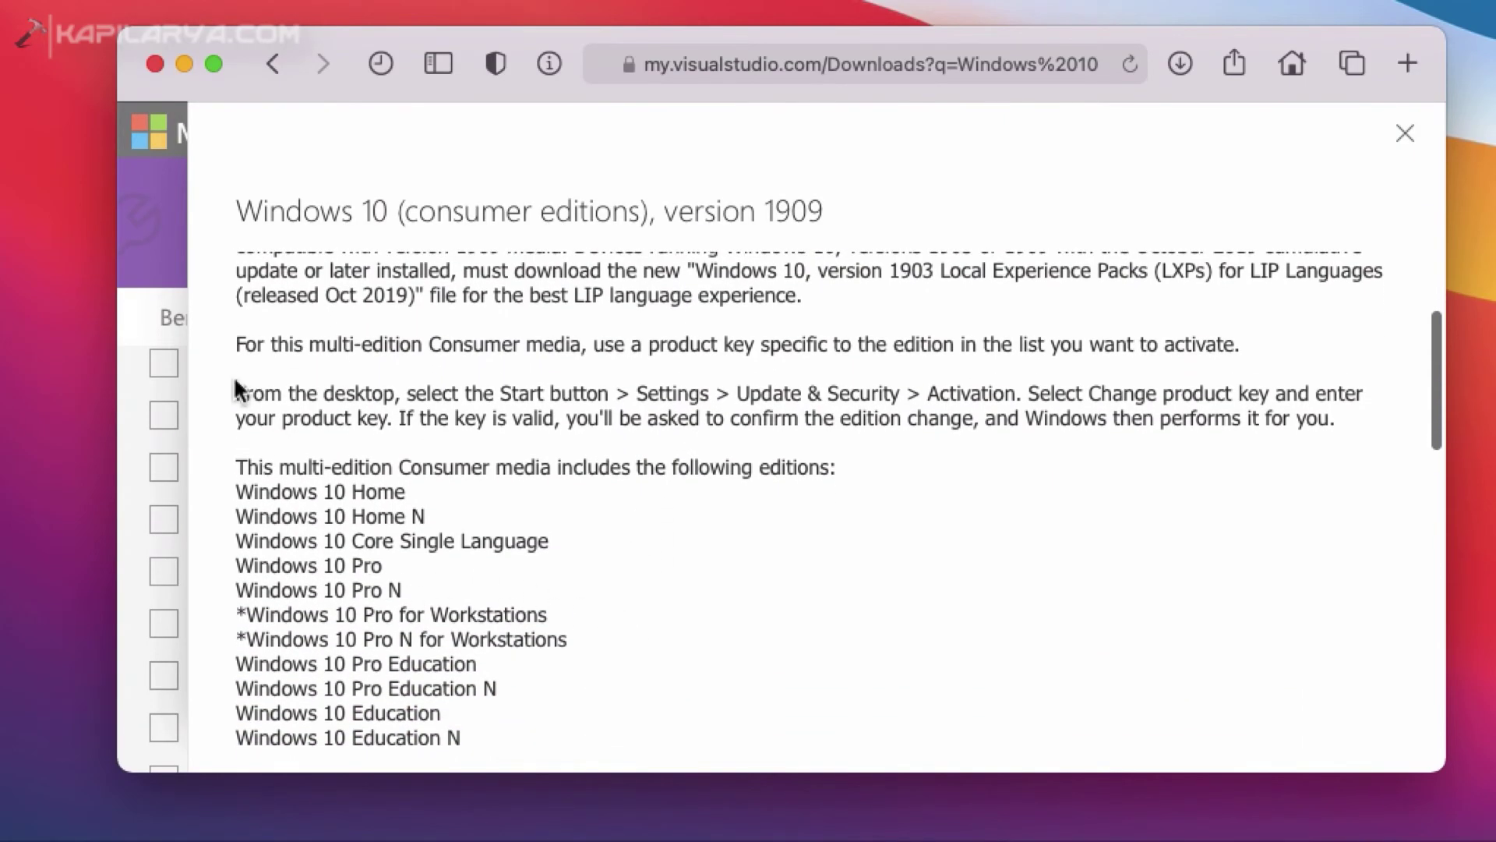
left_click(158, 235)
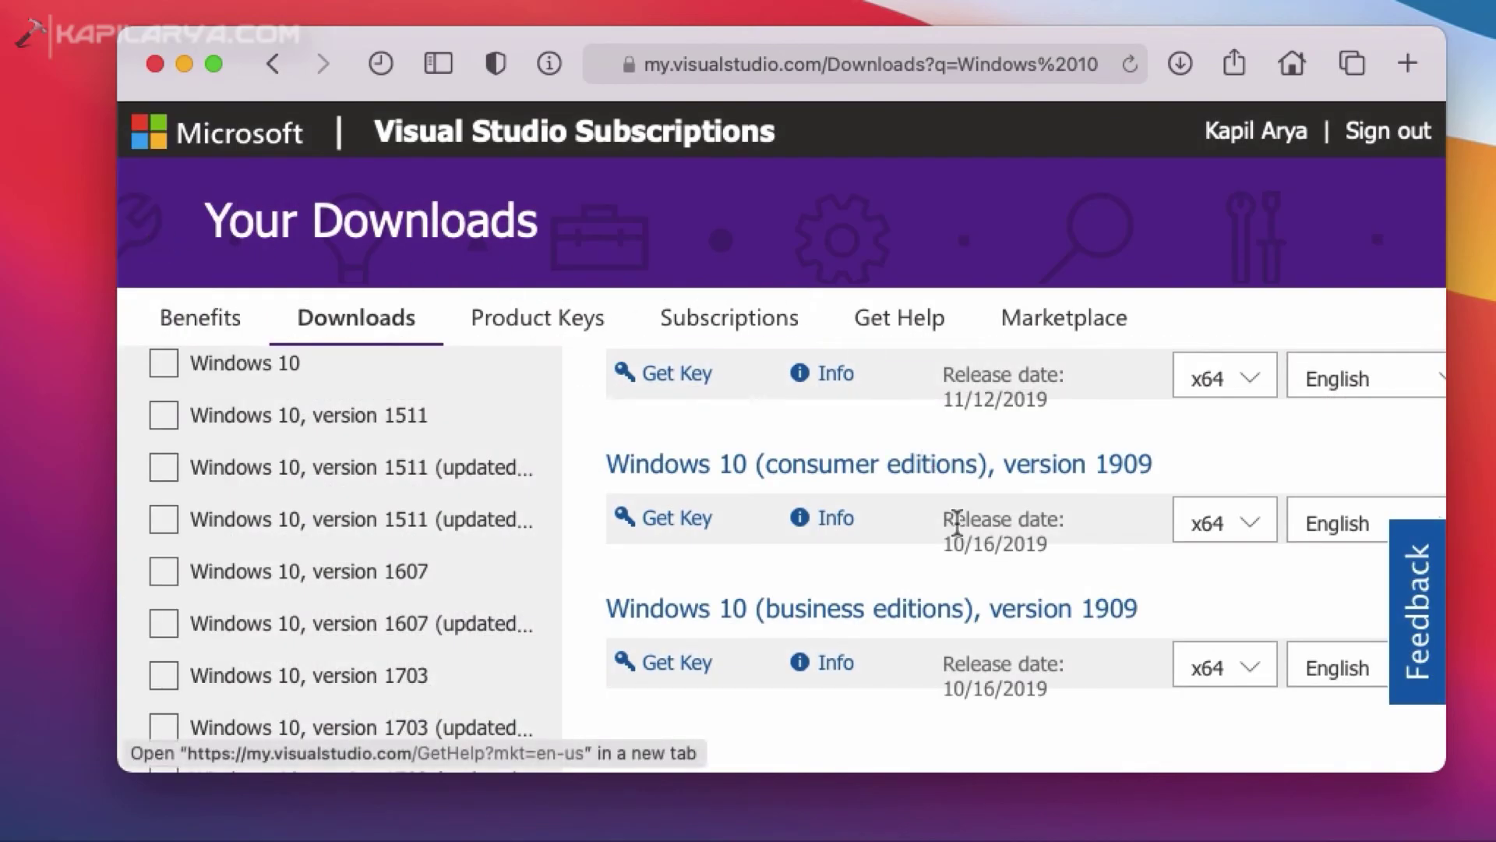
- Switch the consumer editions 1909 download to x86 and download the English DVD image
left_click(1253, 525)
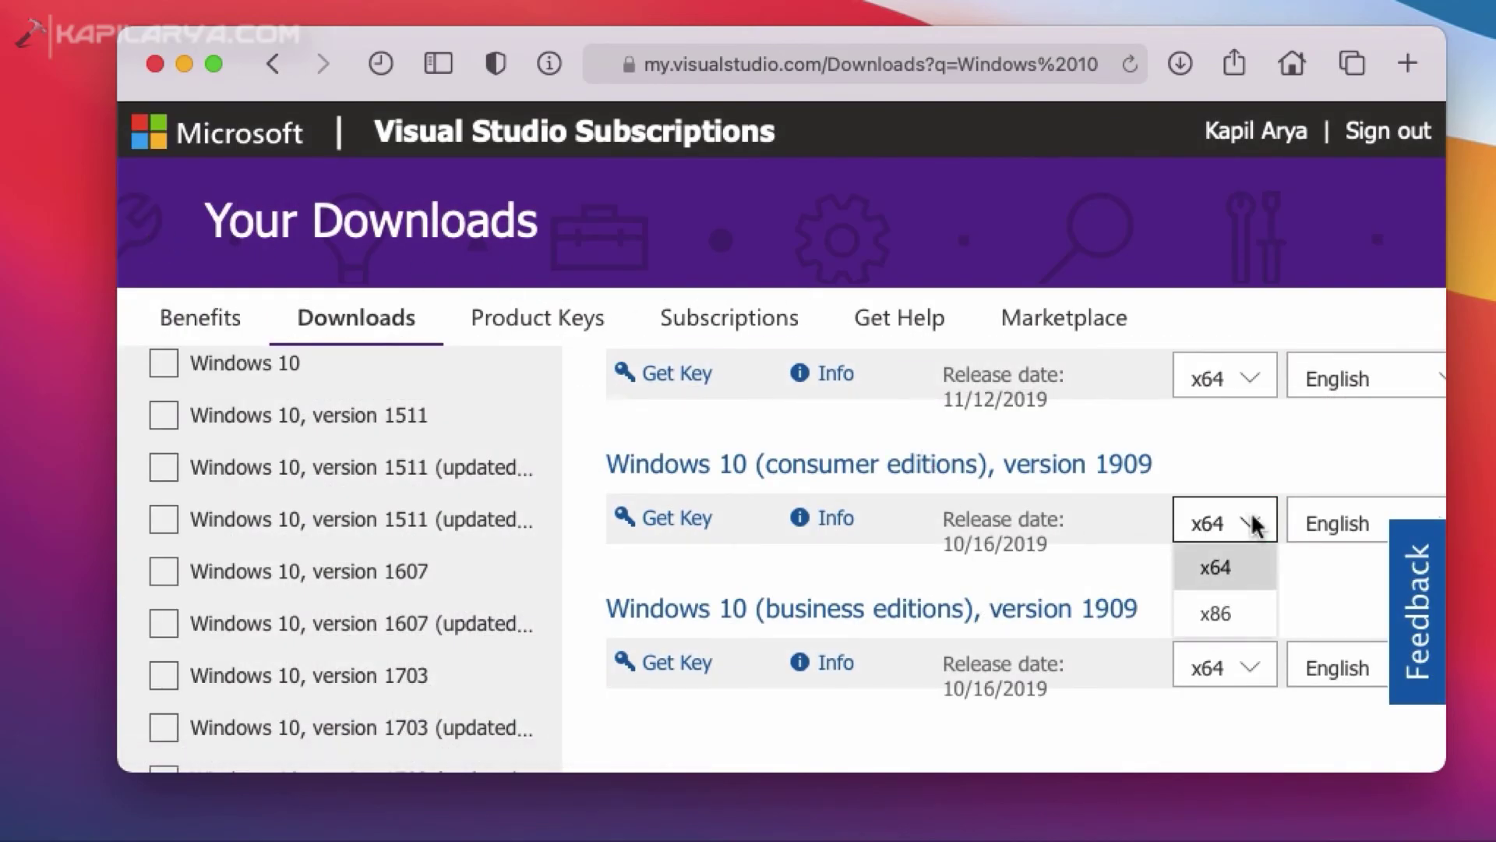
left_click(1241, 629)
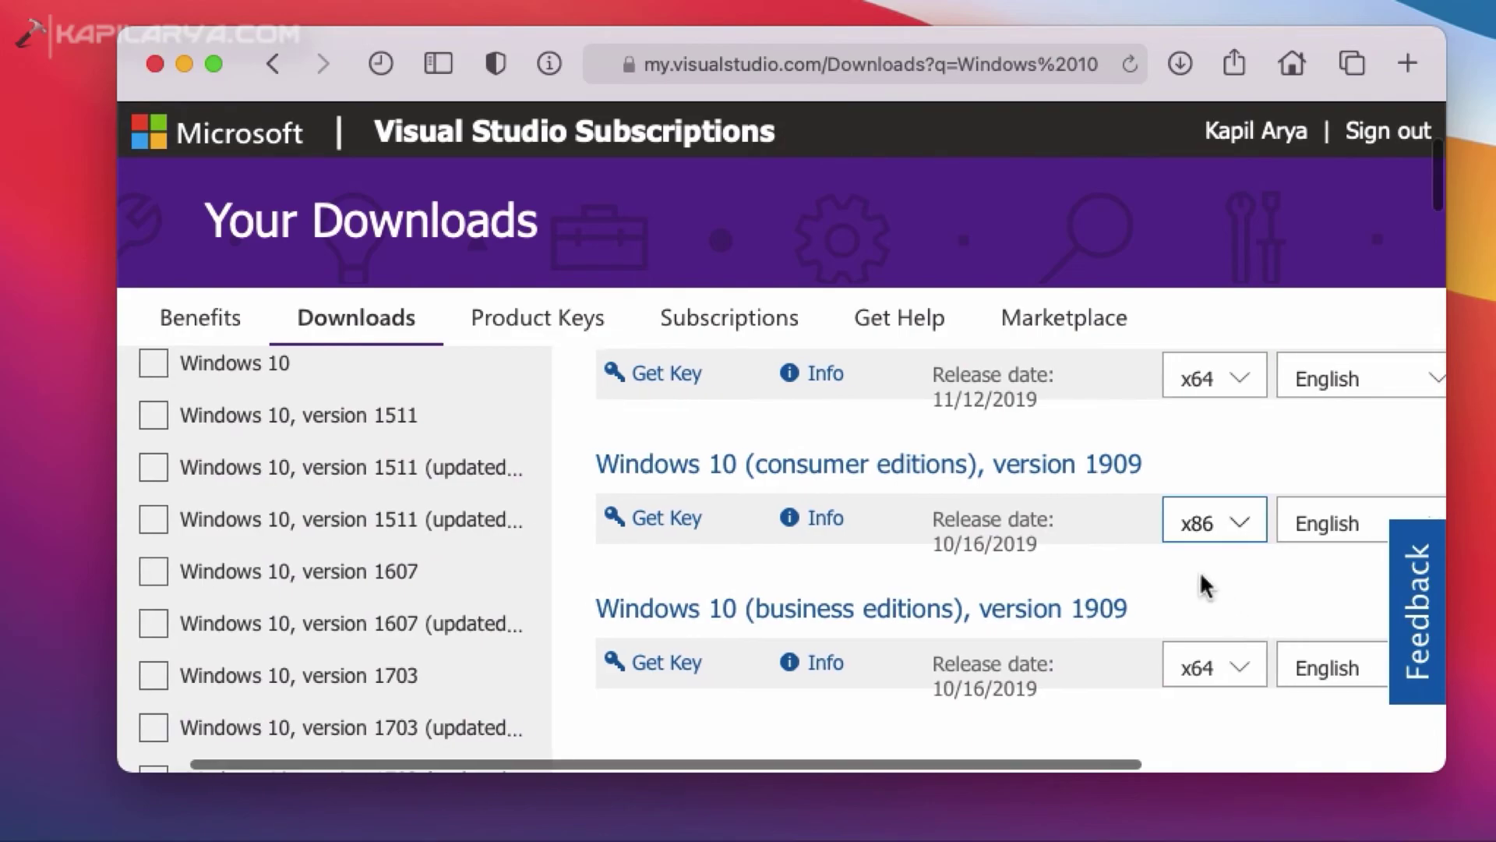
scroll(1209, 588, "right", 5)
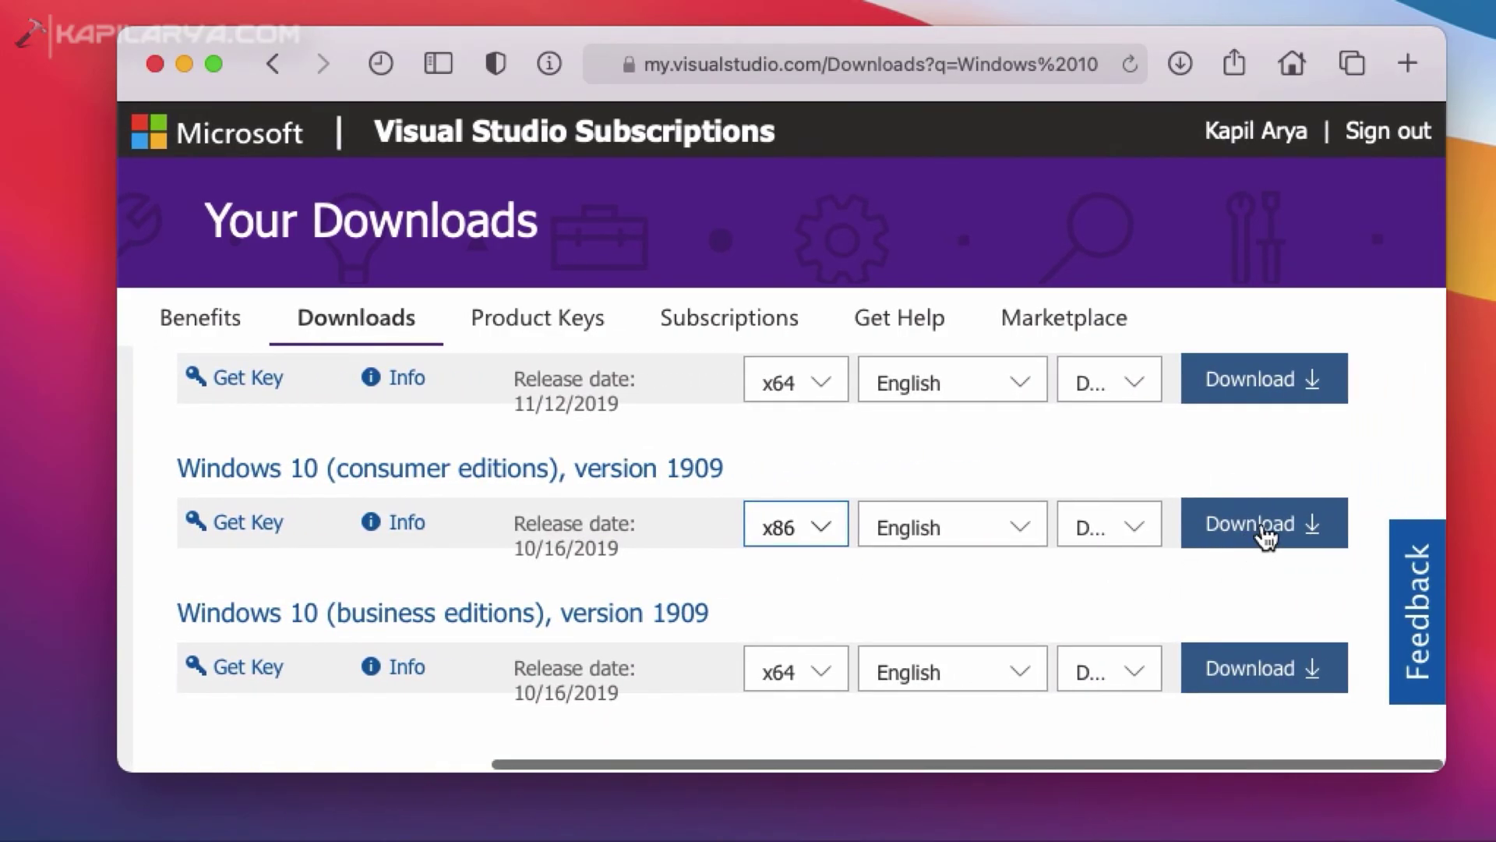
left_click(1136, 530)
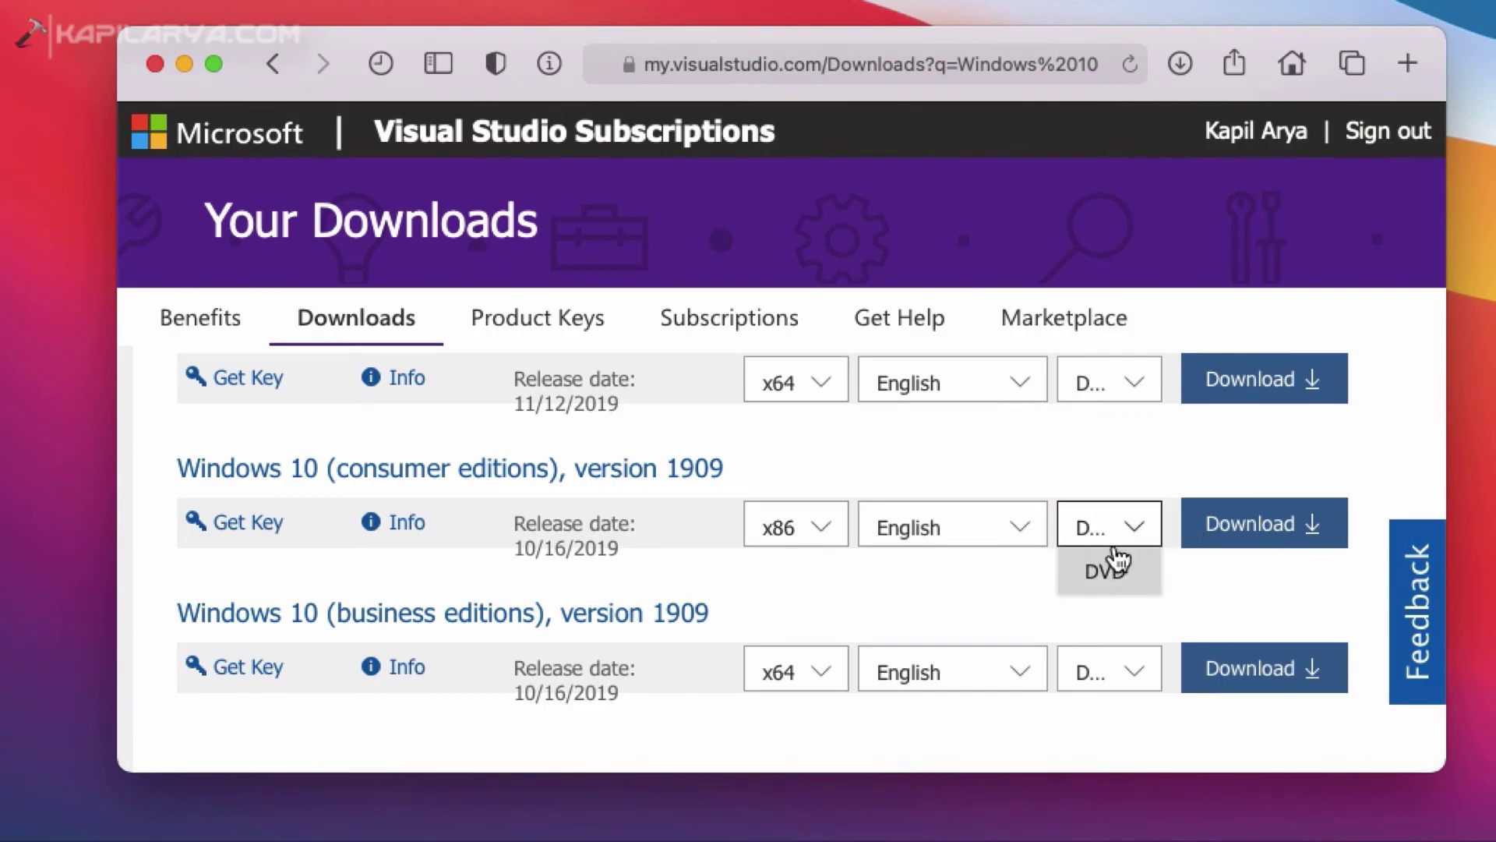
left_click(1300, 538)
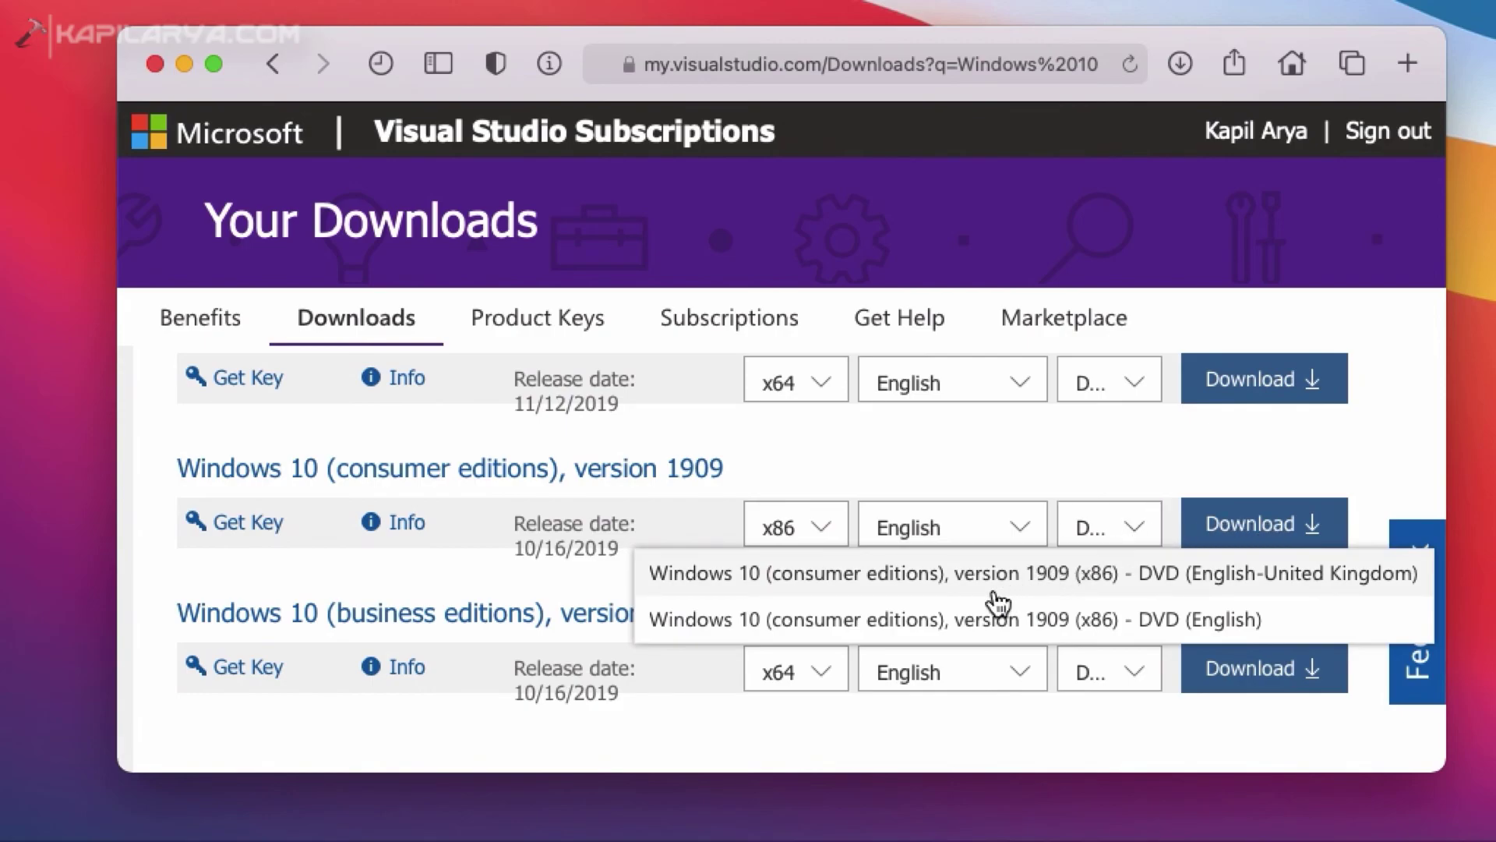
left_click(957, 625)
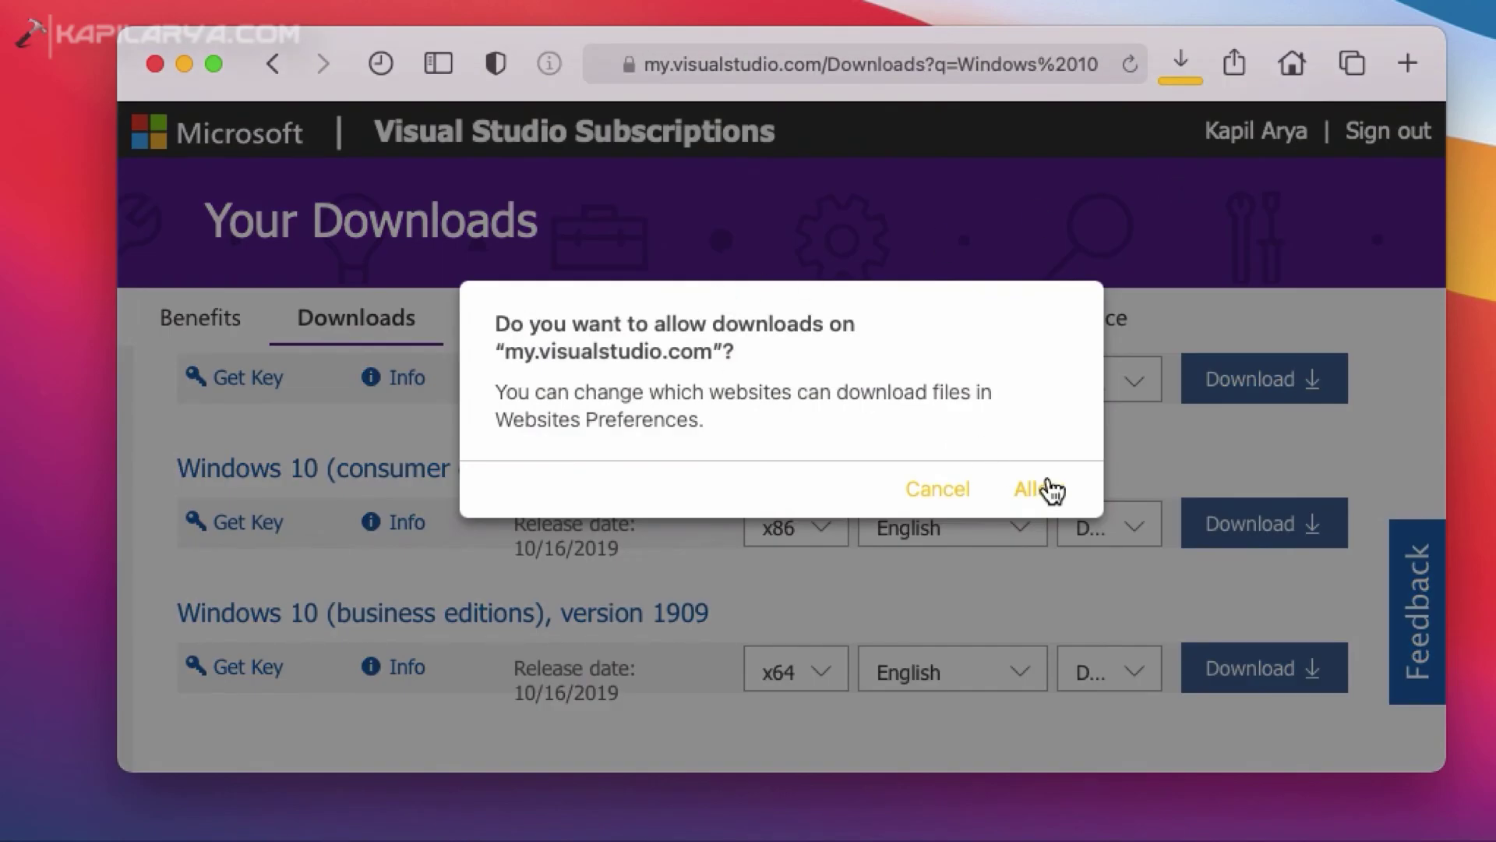
- Allow the x86 DVD ISO download and show its 3.81 GB progress in the downloads list
left_click(1046, 488)
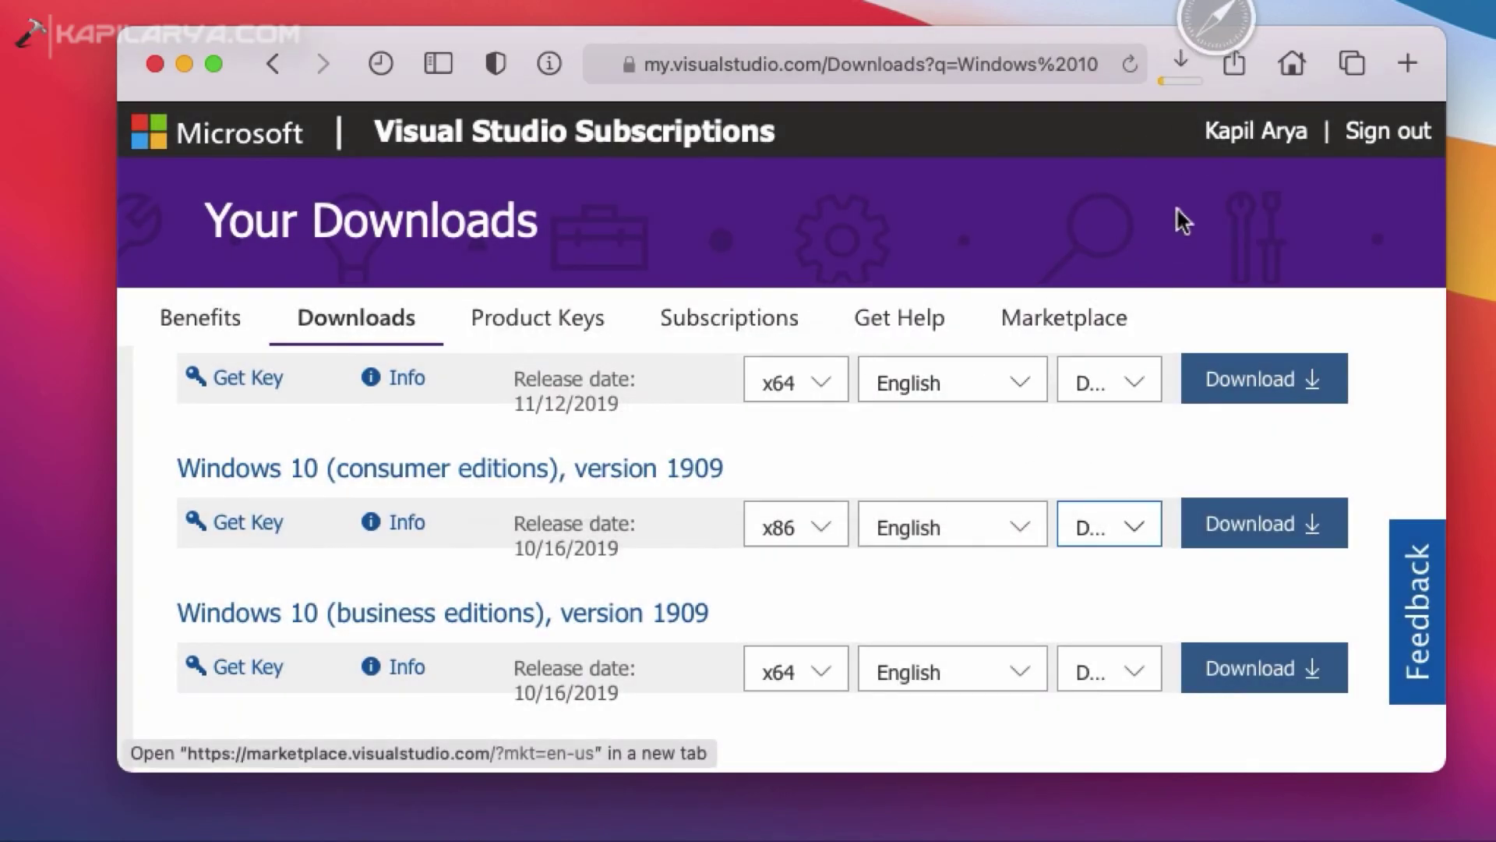
left_click(1179, 64)
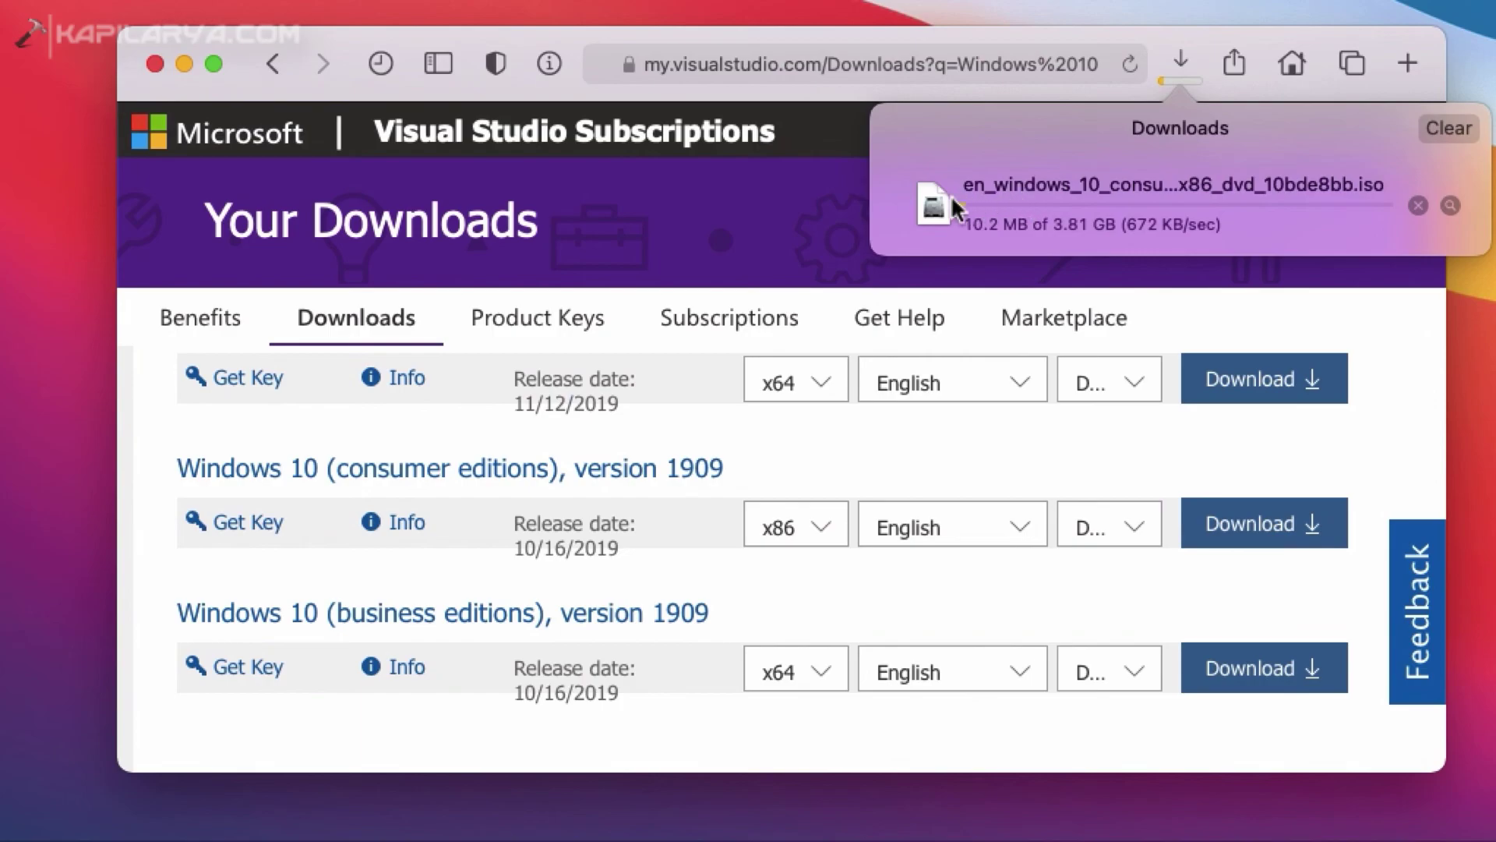